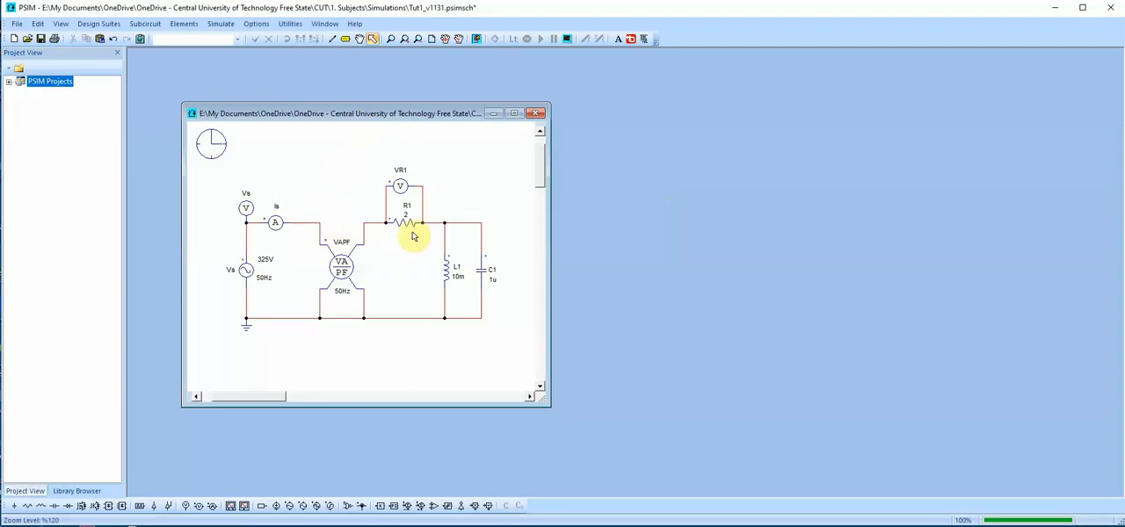
pyautogui.click(448, 268)
pyautogui.click(494, 279)
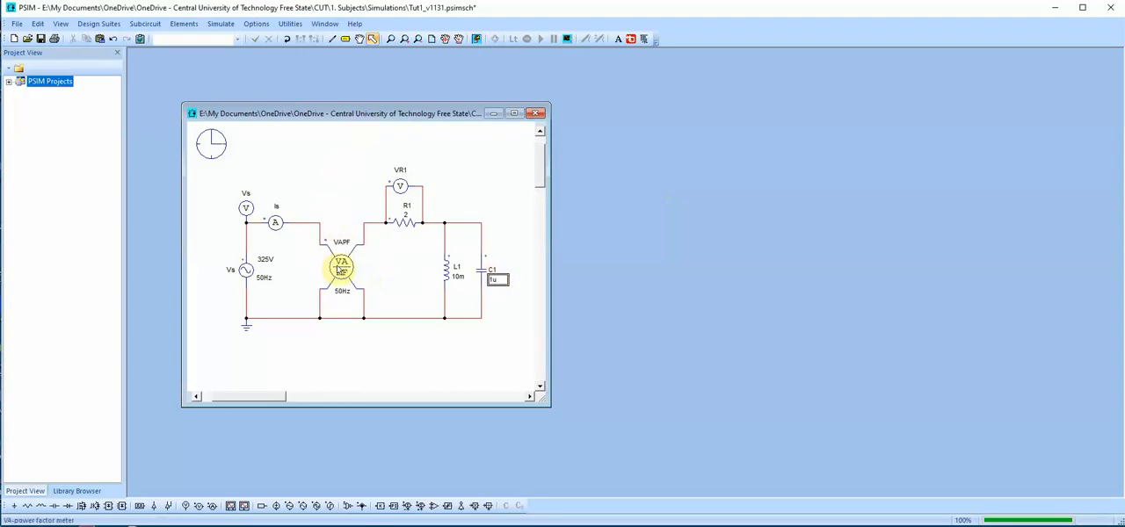
pyautogui.click(341, 265)
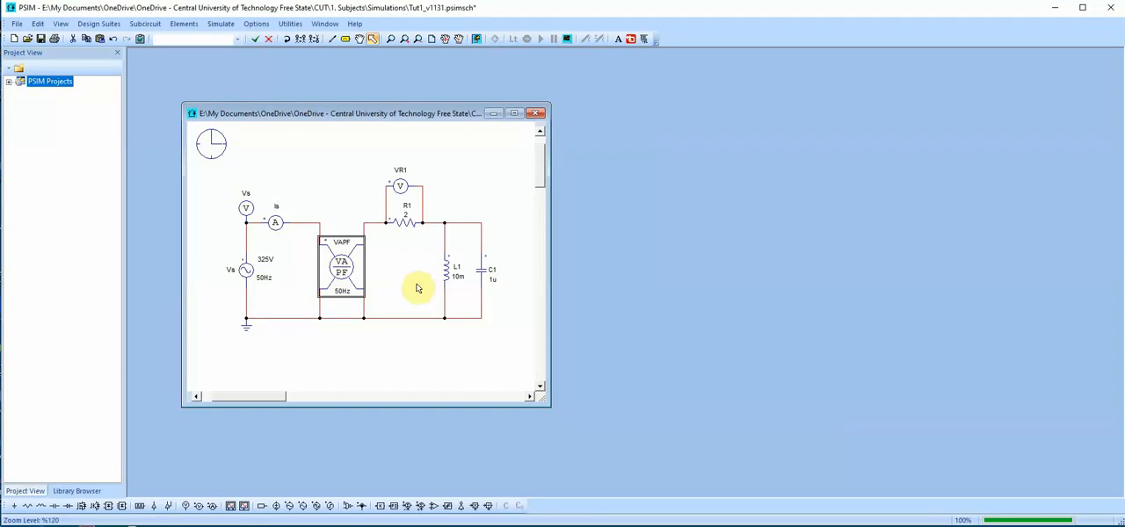
# Place a trial VA/Power Factor Meter above the circuit, and delete it after viewing its operating frequency parameter
pyautogui.click(186, 27)
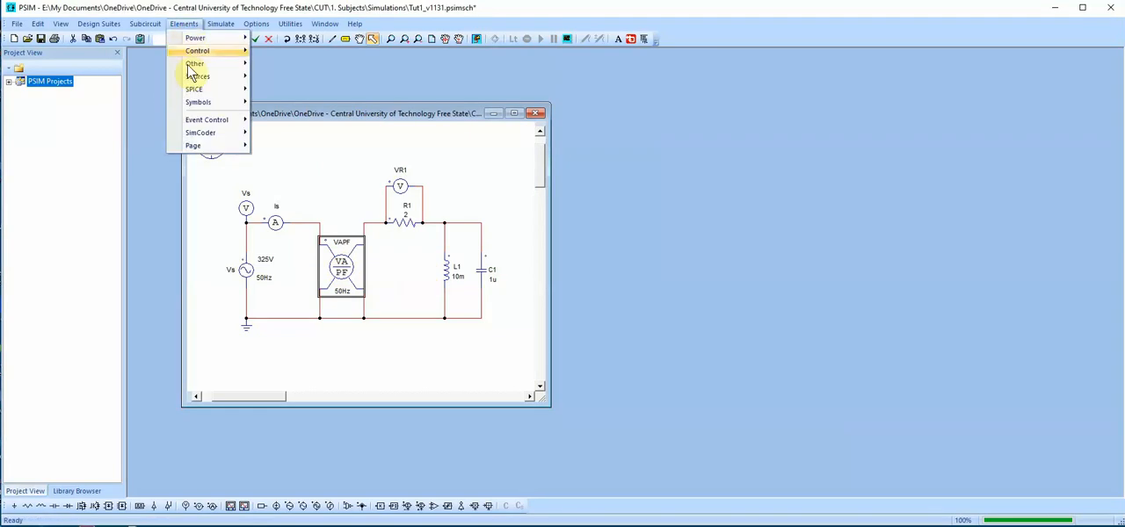
pyautogui.moveTo(214, 54)
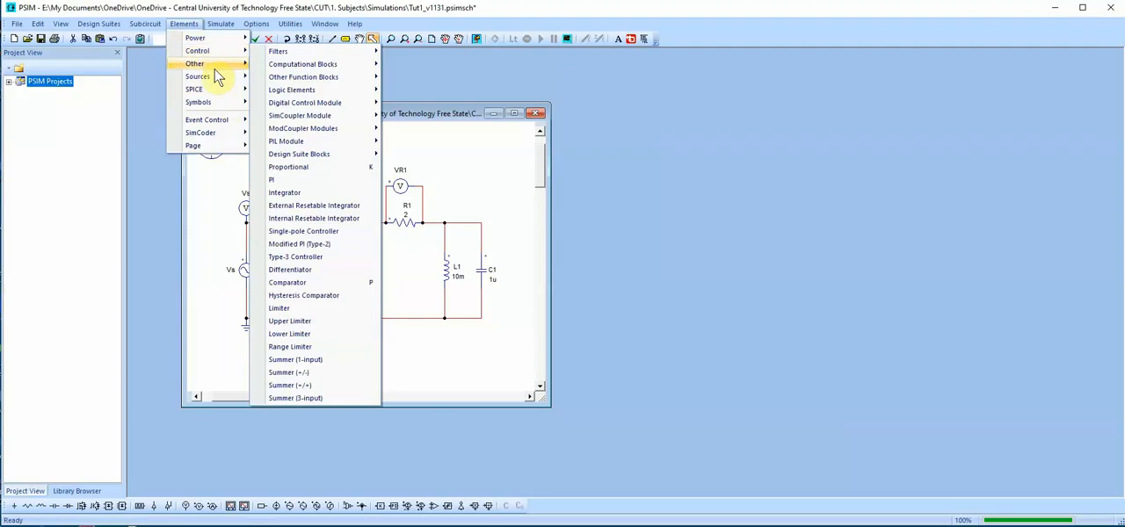
pyautogui.moveTo(306, 93)
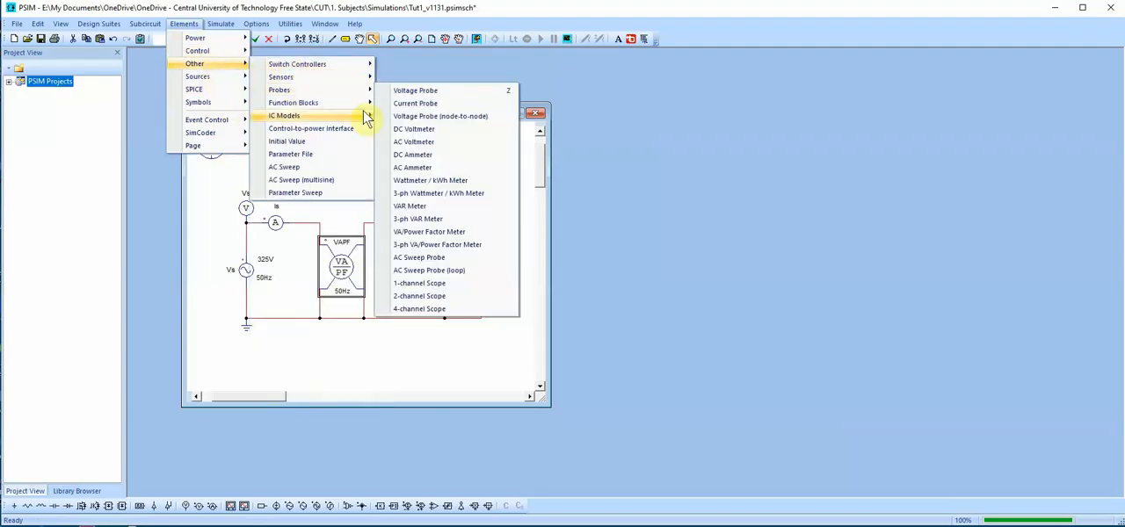
pyautogui.click(447, 232)
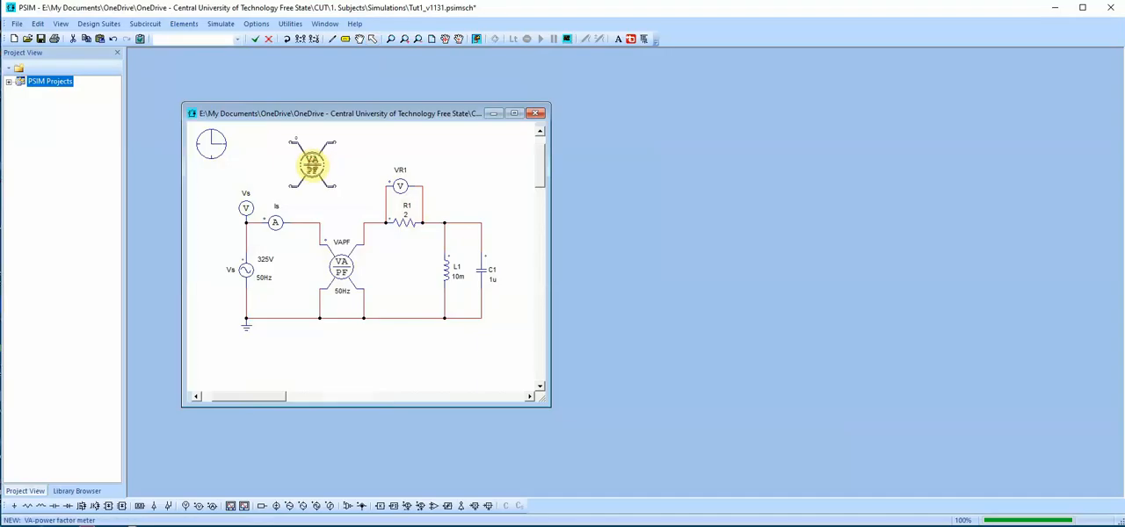
pyautogui.doubleClick(312, 167)
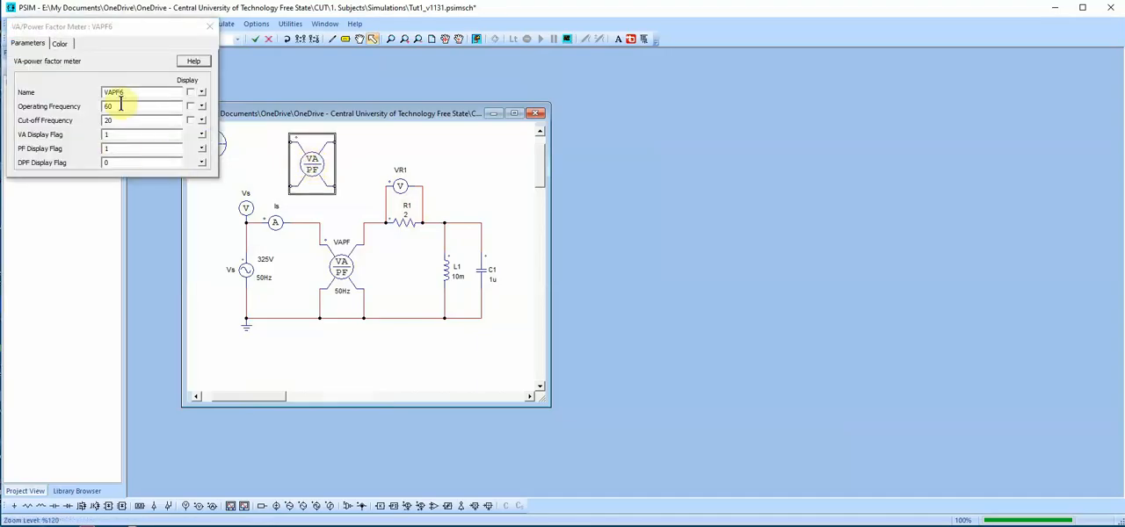
pyautogui.doubleClick(110, 105)
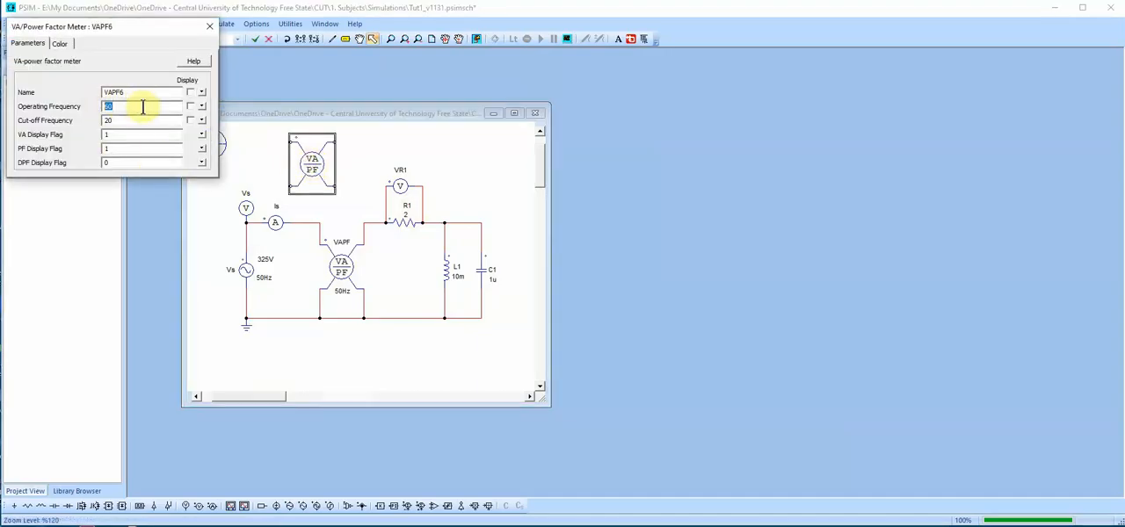
pyautogui.click(209, 30)
pyautogui.press('Delete')
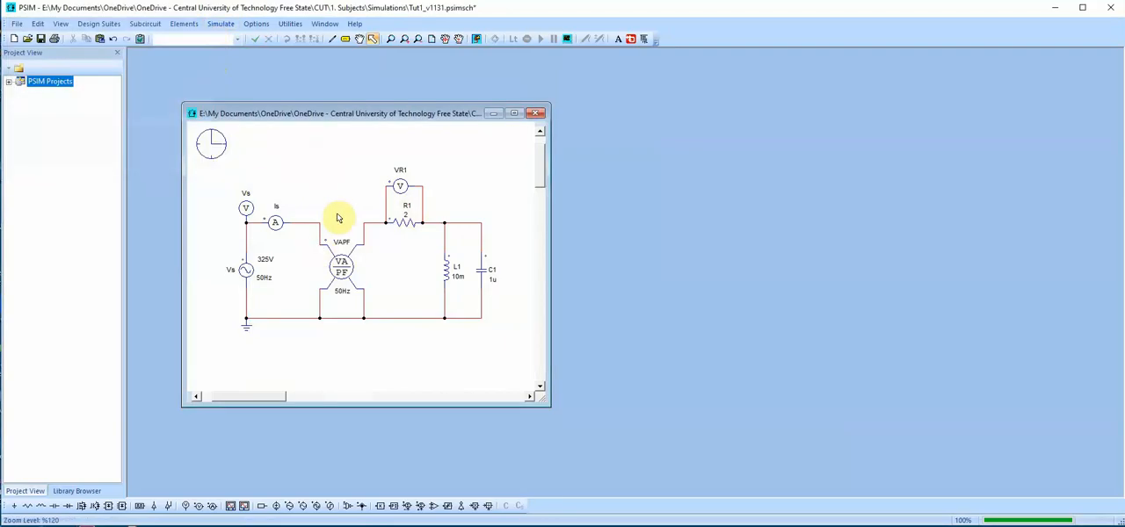
# Review the time step and total time in the simulation control settings, leaving them as they are
pyautogui.doubleClick(210, 144)
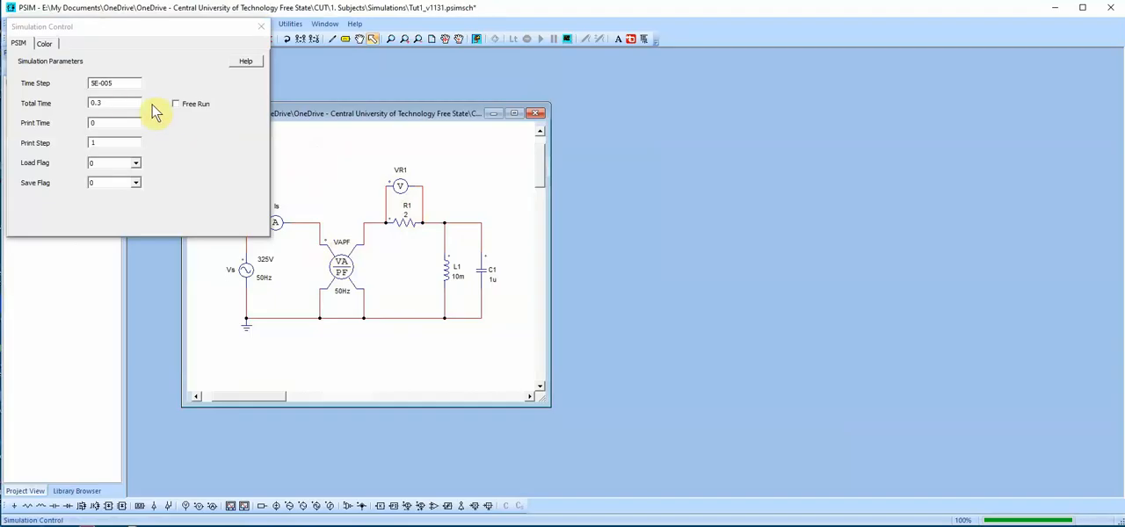
pyautogui.doubleClick(106, 100)
pyautogui.click(95, 80)
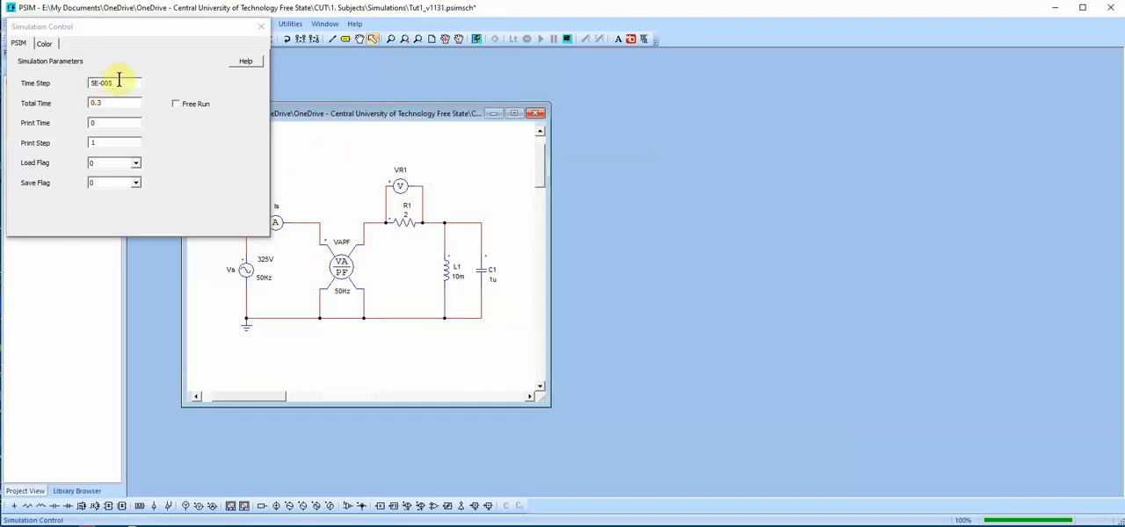
pyautogui.doubleClick(104, 103)
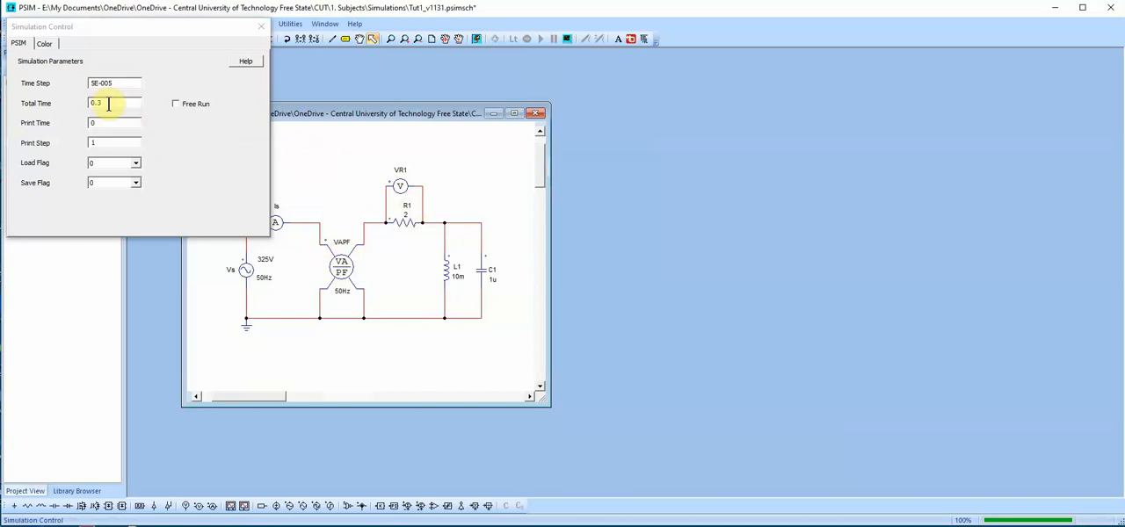
pyautogui.click(108, 103)
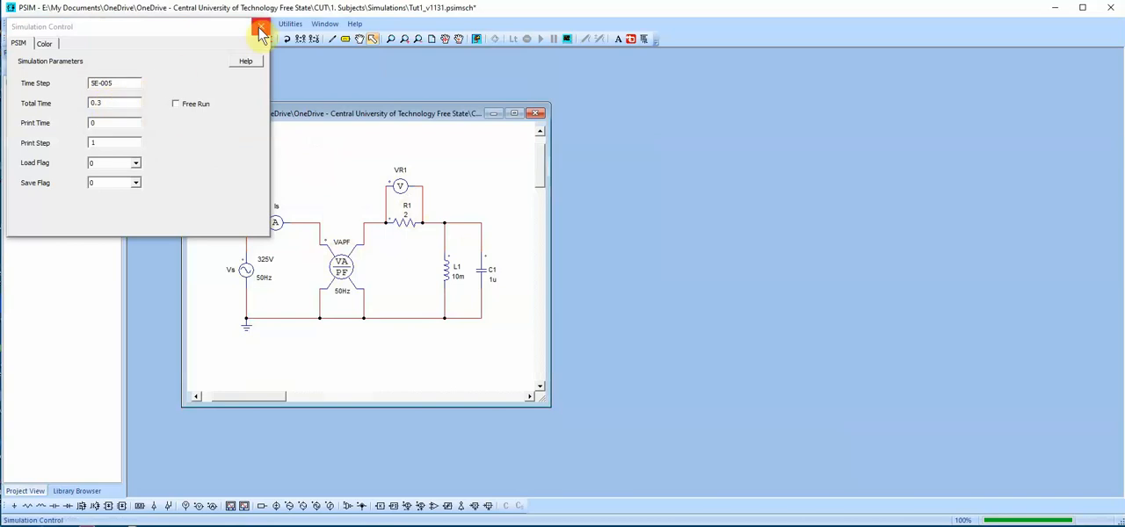
pyautogui.click(260, 30)
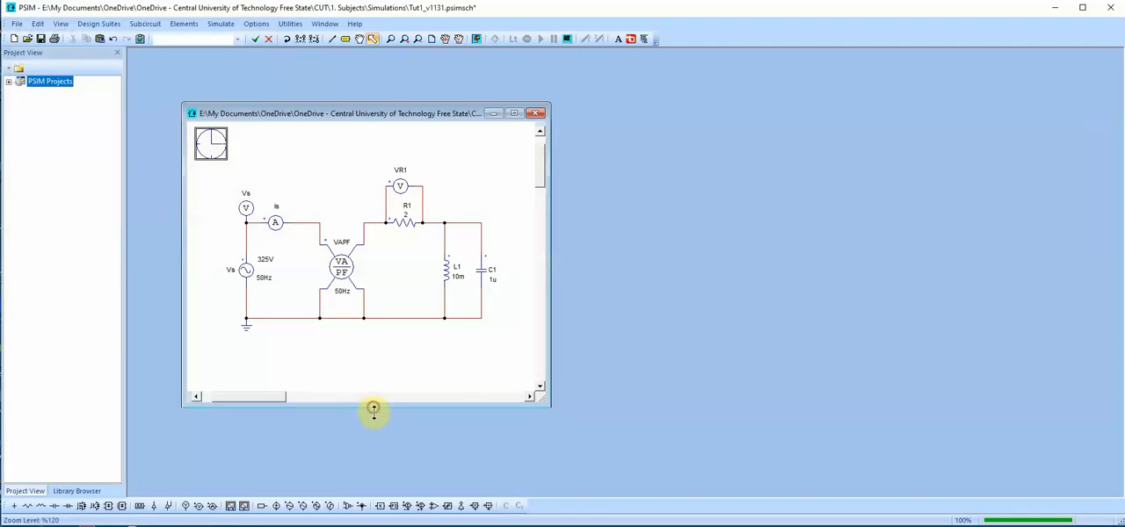
# Enlarge the schematic window, run the simulation and plot the source voltage Vs
pyautogui.moveTo(373, 407); pyautogui.dragTo(377, 465)
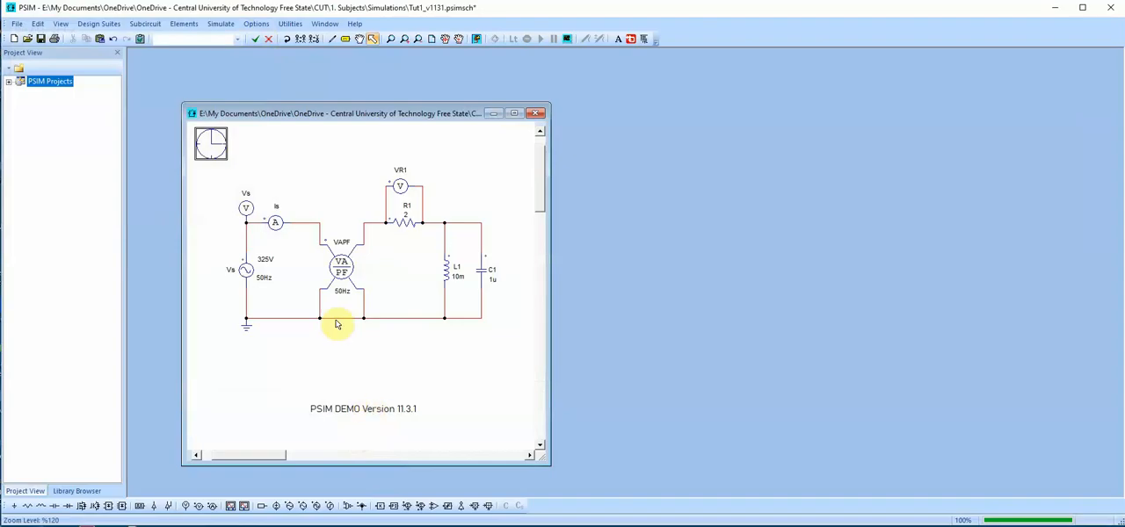
pyautogui.click(477, 39)
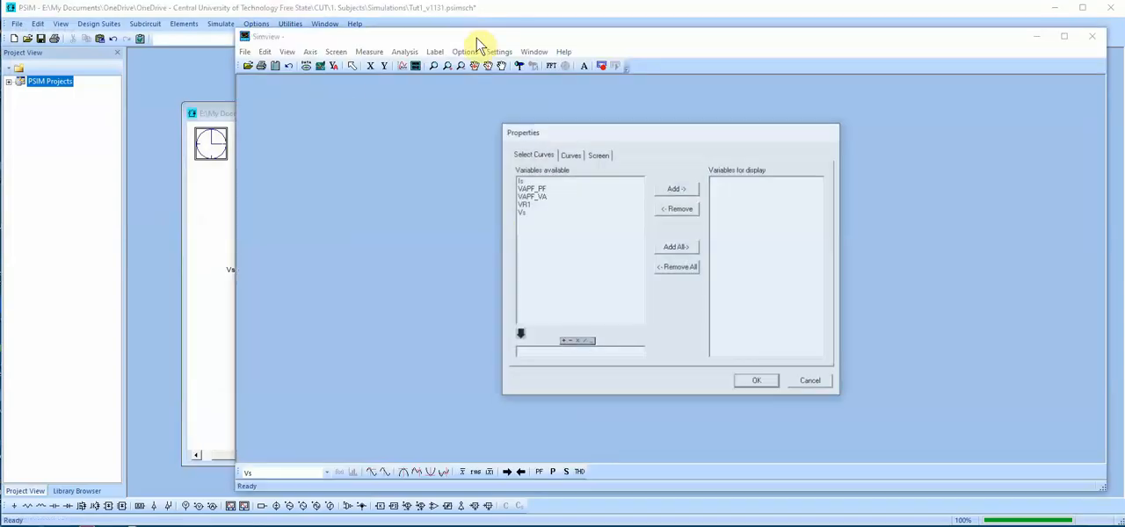
pyautogui.doubleClick(521, 213)
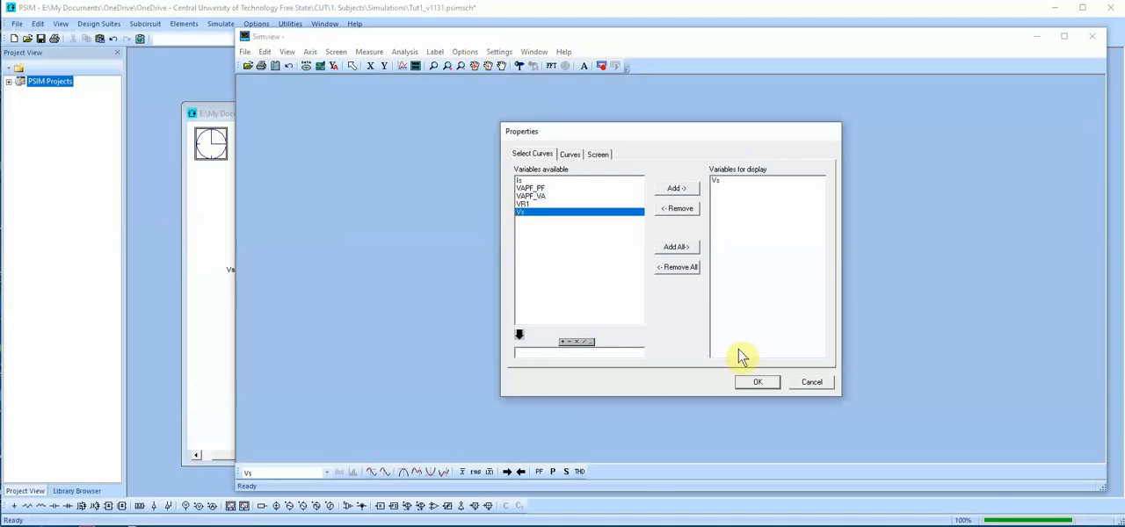
pyautogui.click(762, 384)
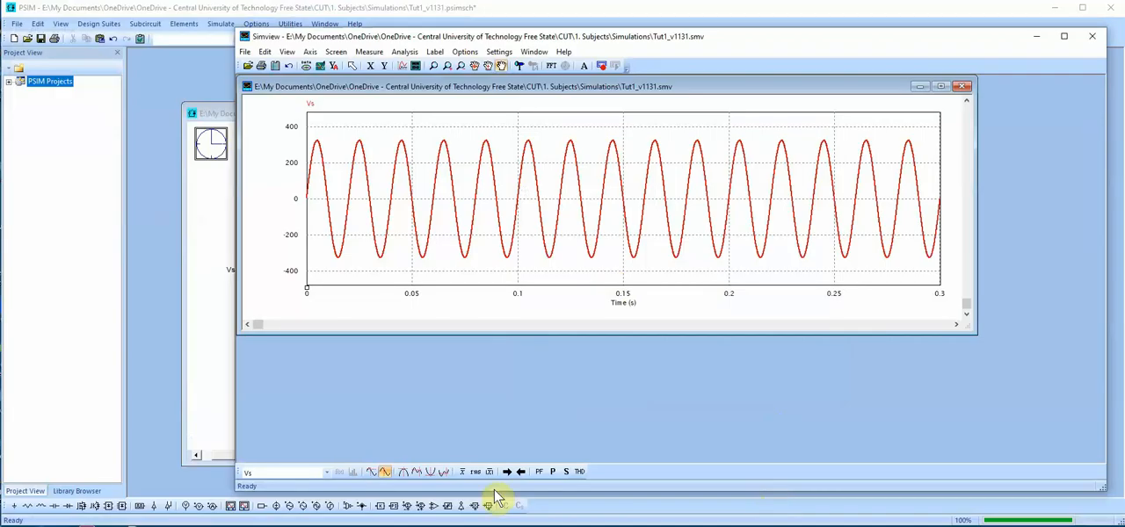
# Measure the RMS value of Vs over the full run and again with the X-axis limited to 0–0.2 s
pyautogui.click(475, 474)
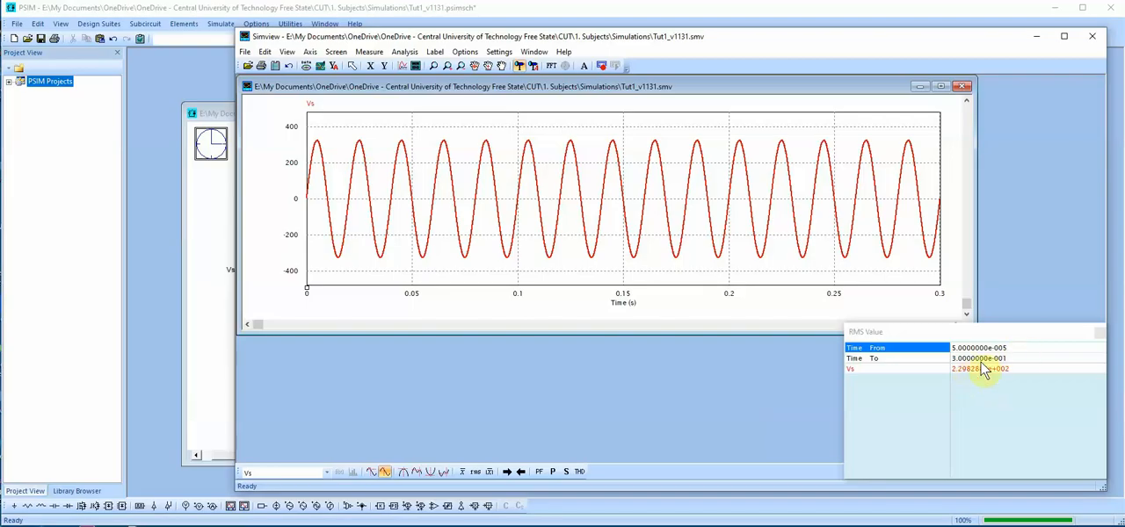
pyautogui.click(1099, 332)
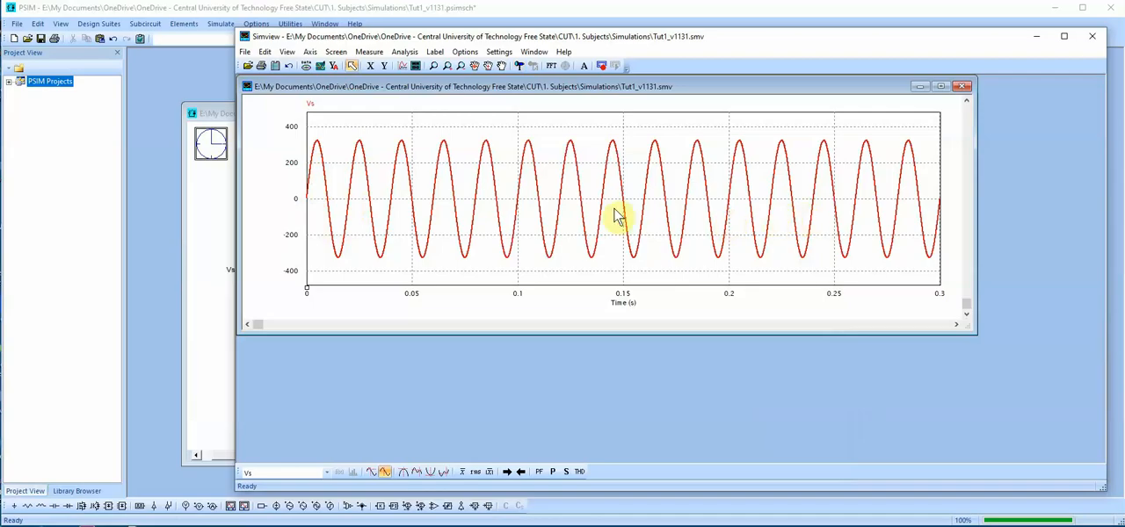
pyautogui.click(370, 66)
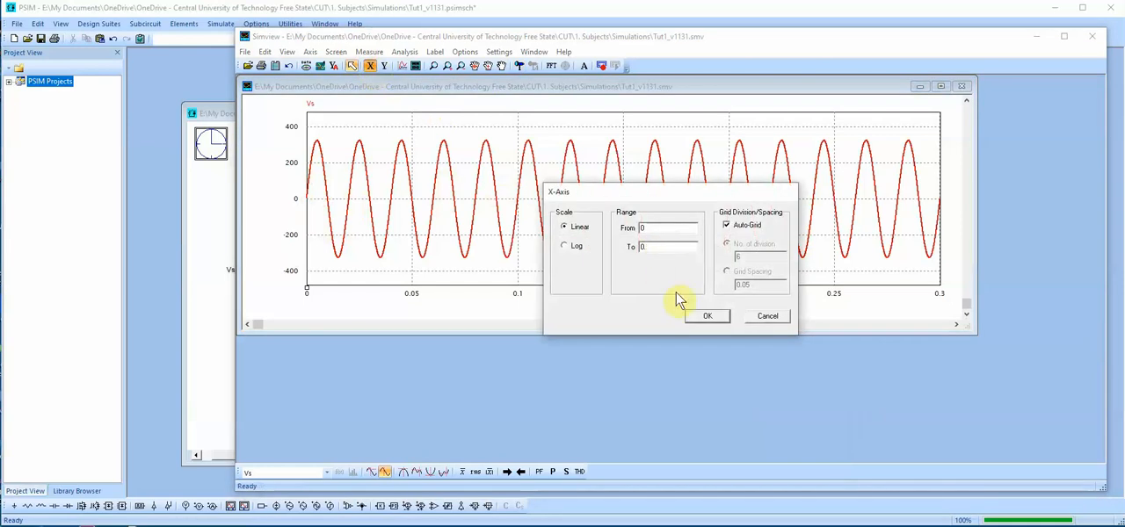
pyautogui.click(707, 316)
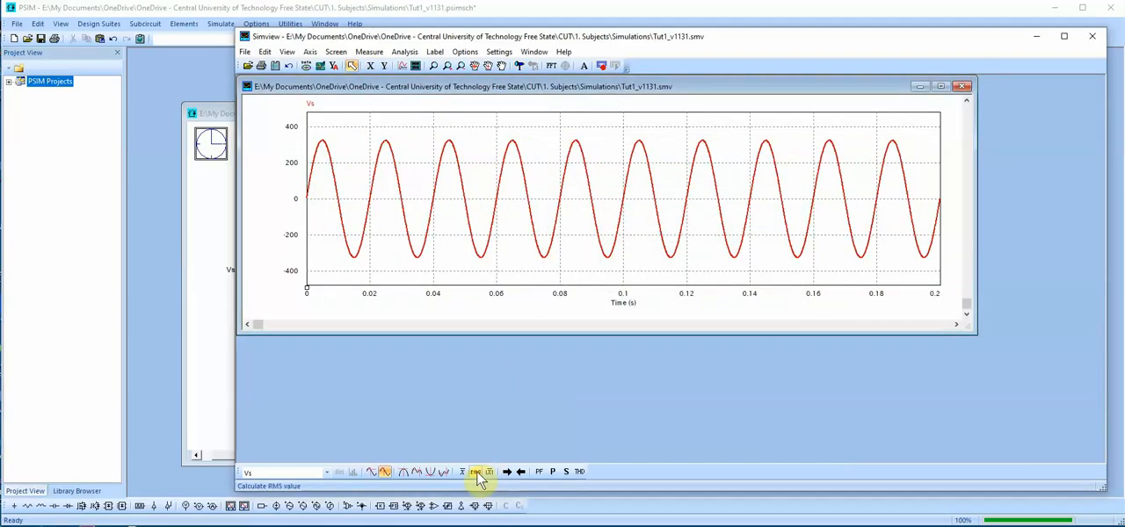
pyautogui.click(476, 474)
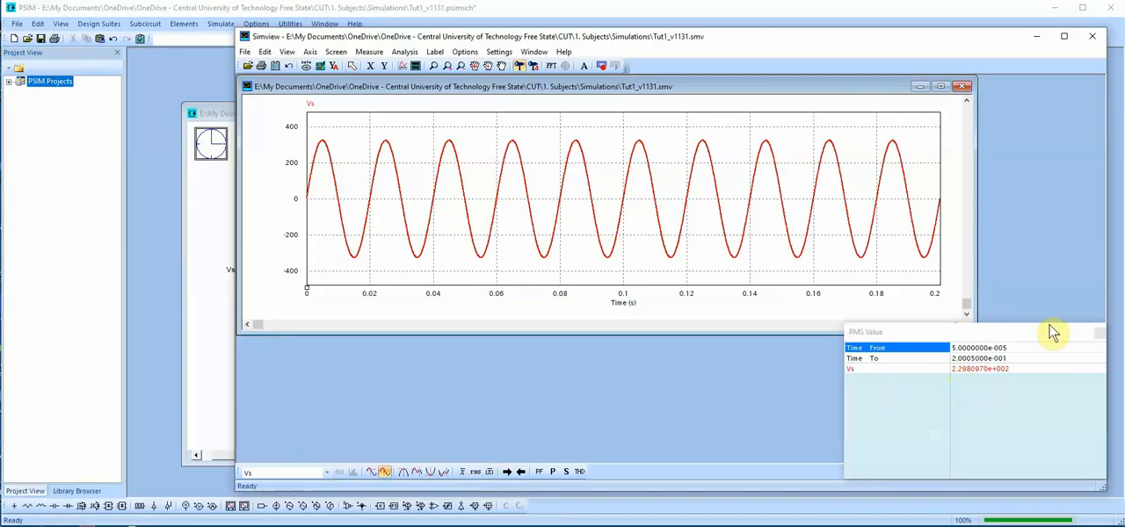
pyautogui.click(1099, 333)
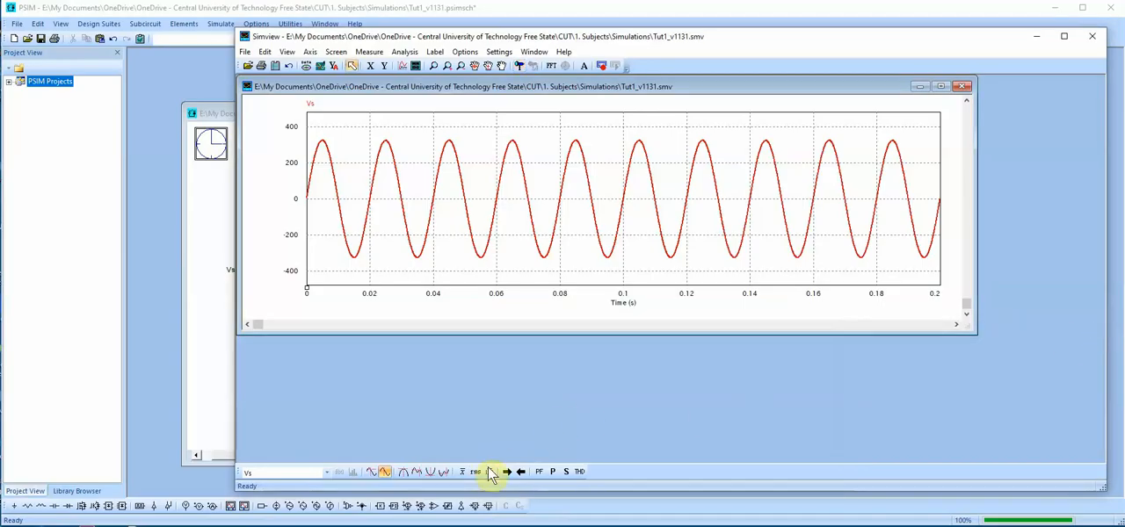
pyautogui.click(476, 475)
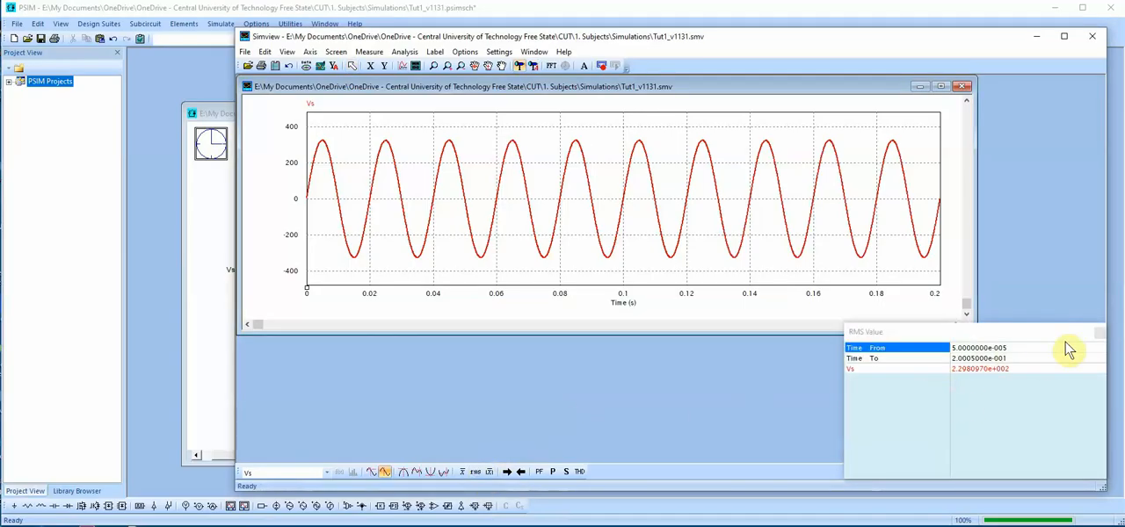
pyautogui.click(1099, 334)
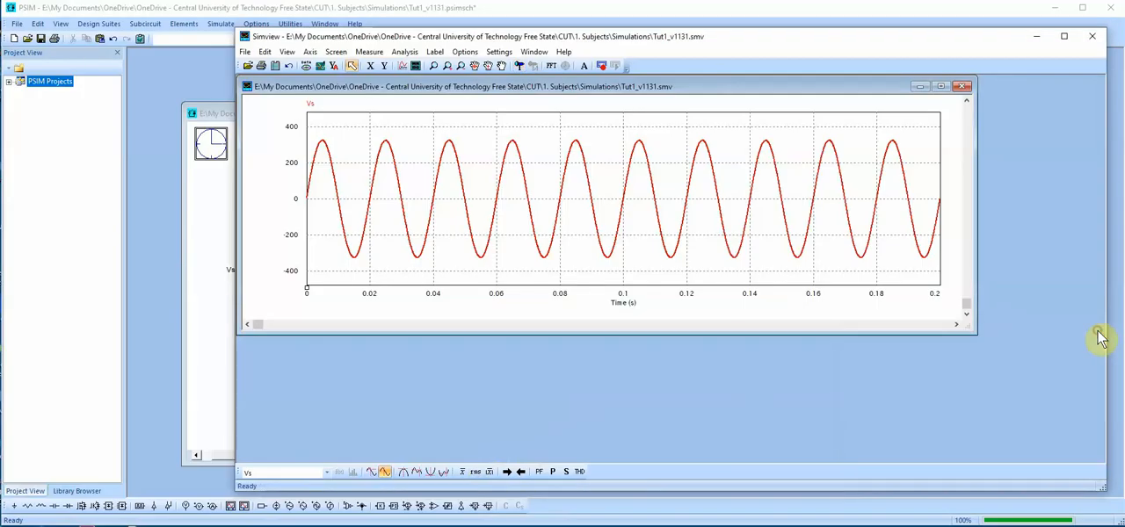
# Add a second plot screen below Vs showing the source current Is
pyautogui.click(415, 66)
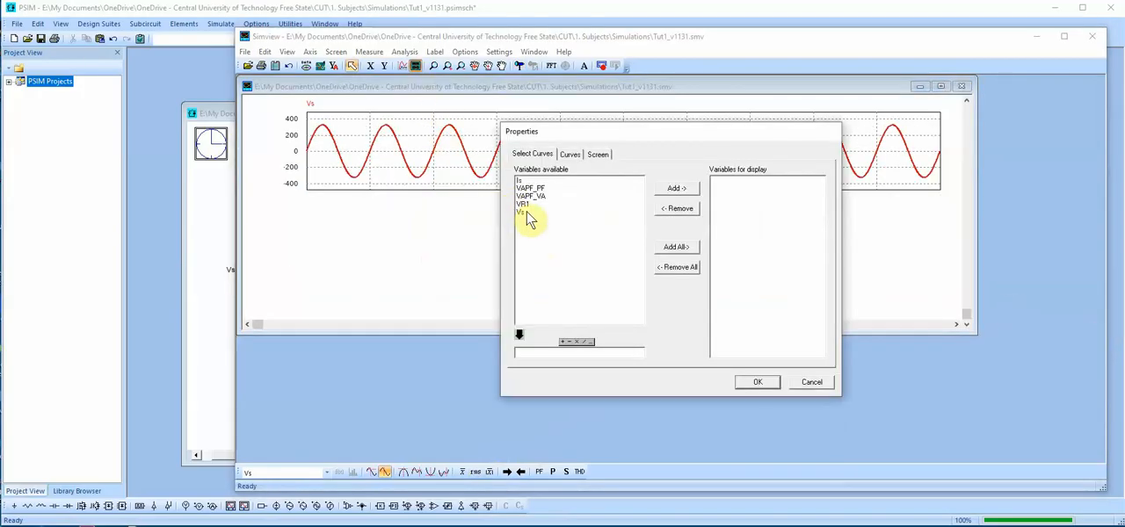
pyautogui.click(518, 181)
pyautogui.doubleClick(519, 181)
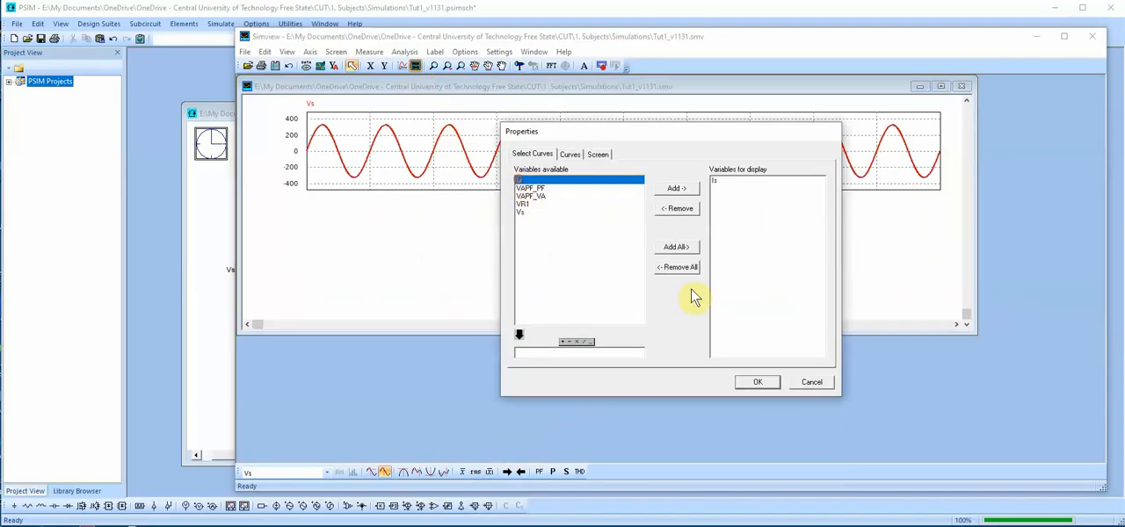
pyautogui.click(757, 381)
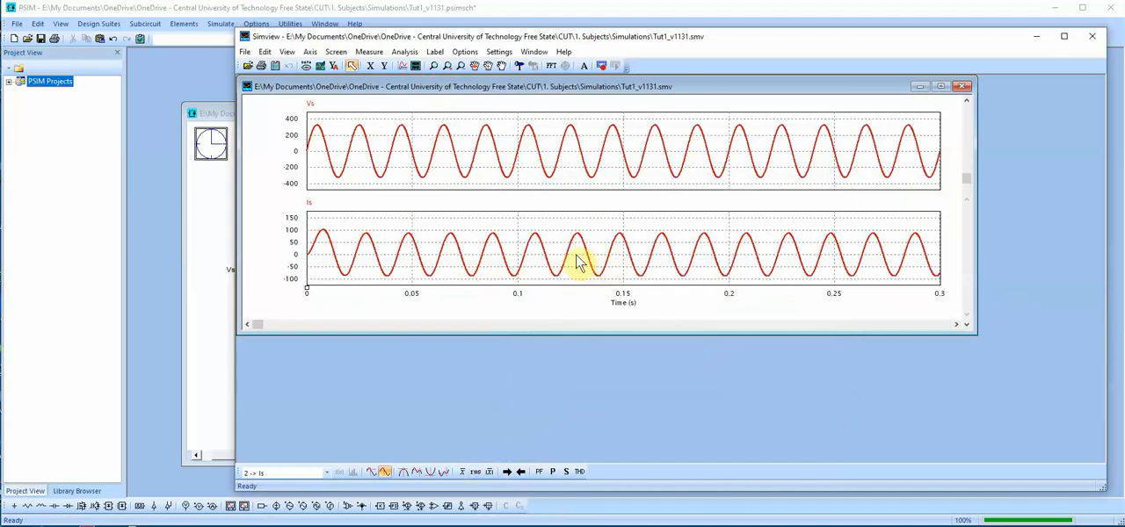
# Set the X-axis range of the Vs and Is plots from 0.2 to 0.3 s
pyautogui.click(370, 67)
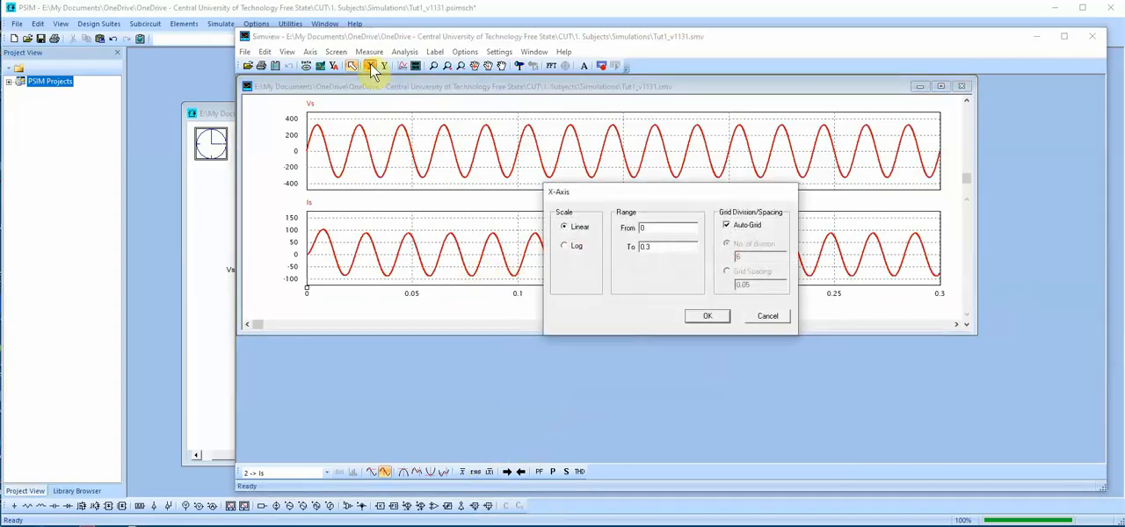
pyautogui.click(666, 229)
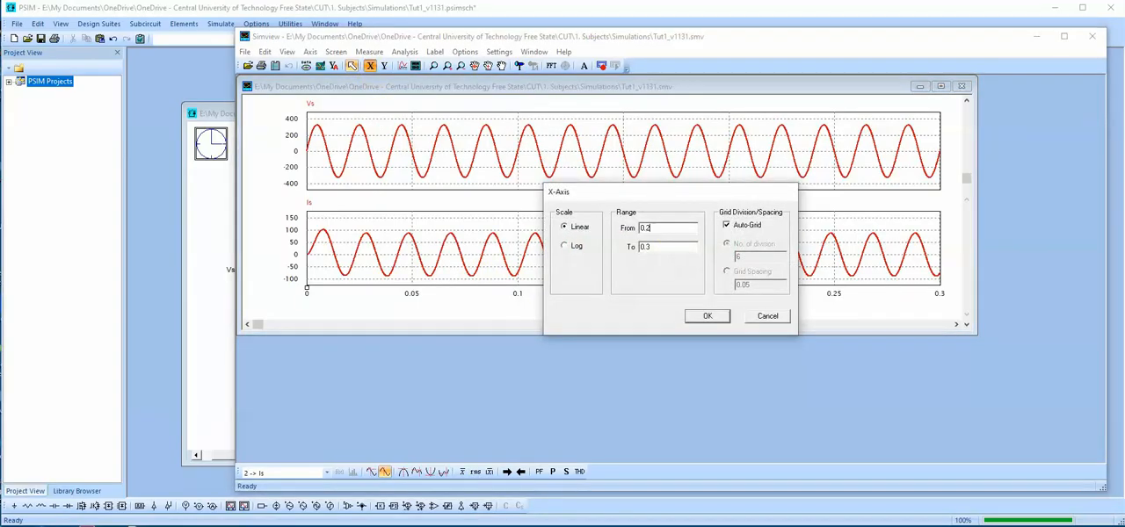
pyautogui.doubleClick(652, 229)
pyautogui.doubleClick(650, 246)
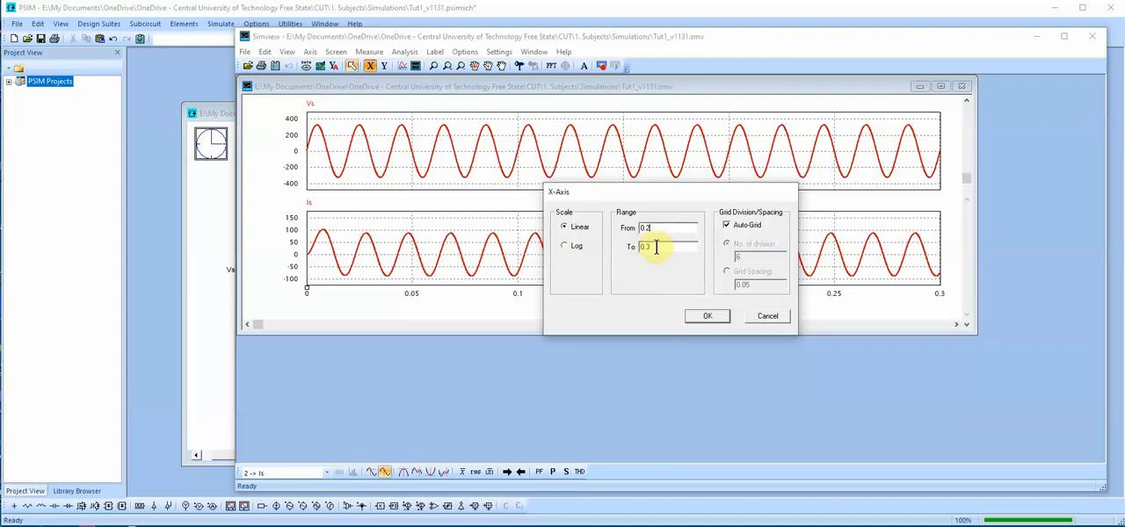
pyautogui.click(710, 317)
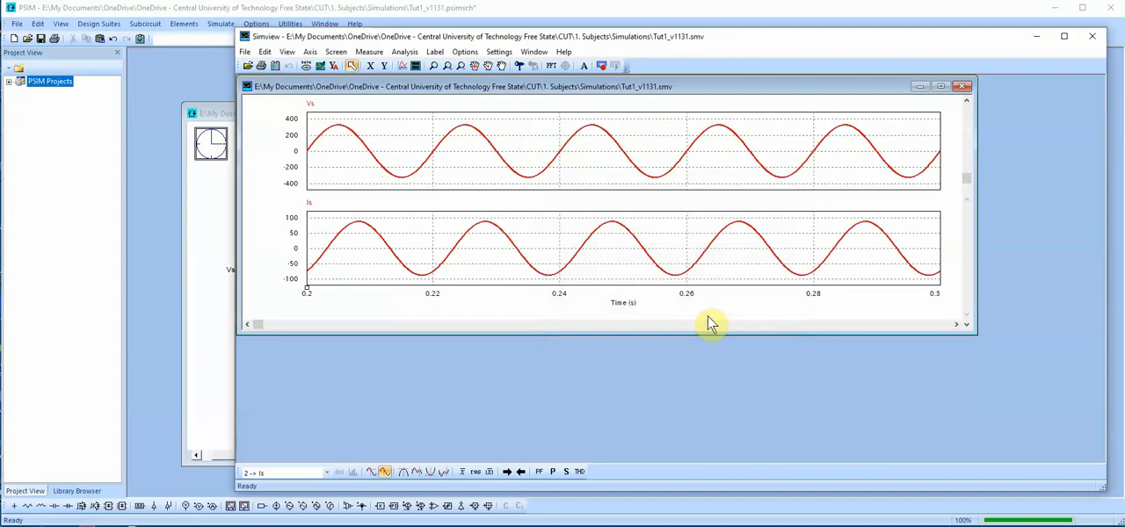
# Measure the RMS values of Vs and Is over the displayed range, and close the waveform viewer
pyautogui.click(476, 473)
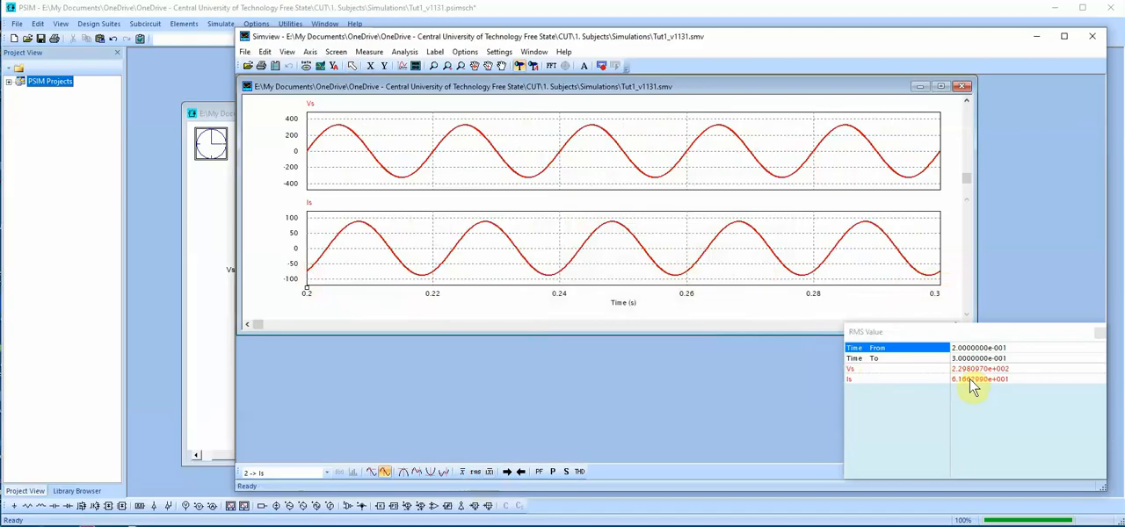
pyautogui.click(1098, 332)
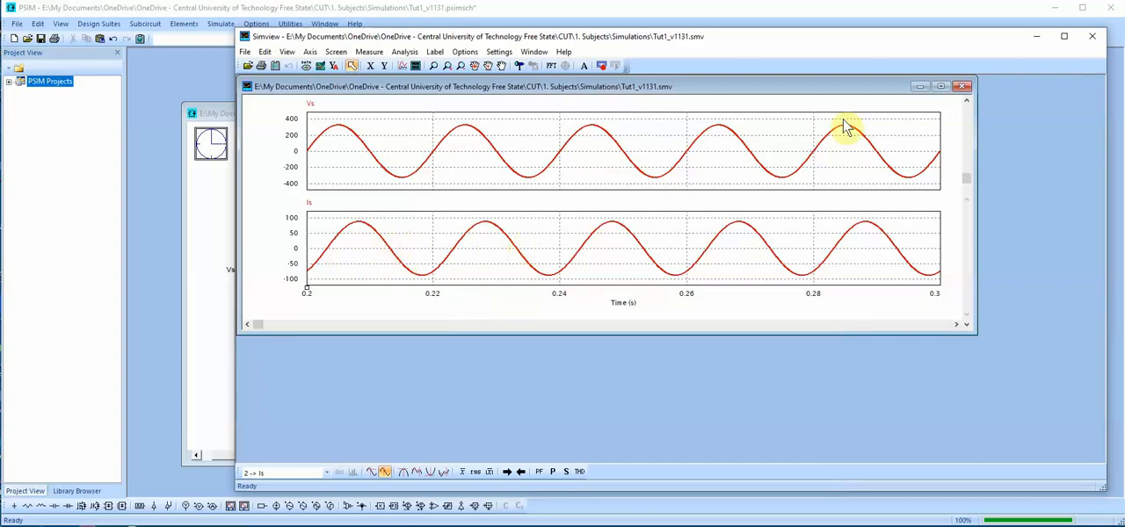
pyautogui.click(1093, 38)
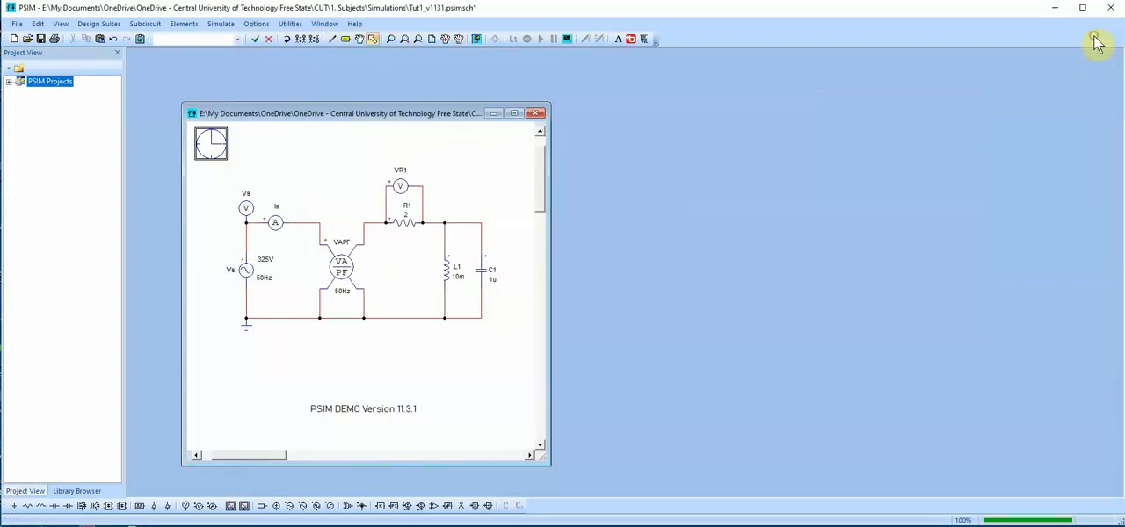
# Plot the meter's apparent power VAPF_VA in the waveform viewer and measure its global maximum and its value at about 0.26 s
pyautogui.click(339, 269)
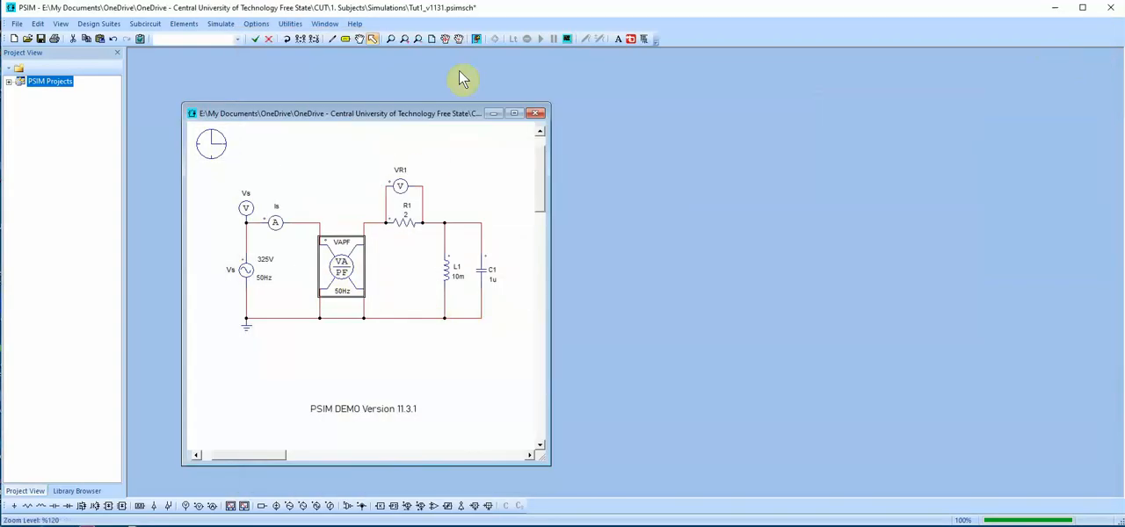
pyautogui.click(477, 40)
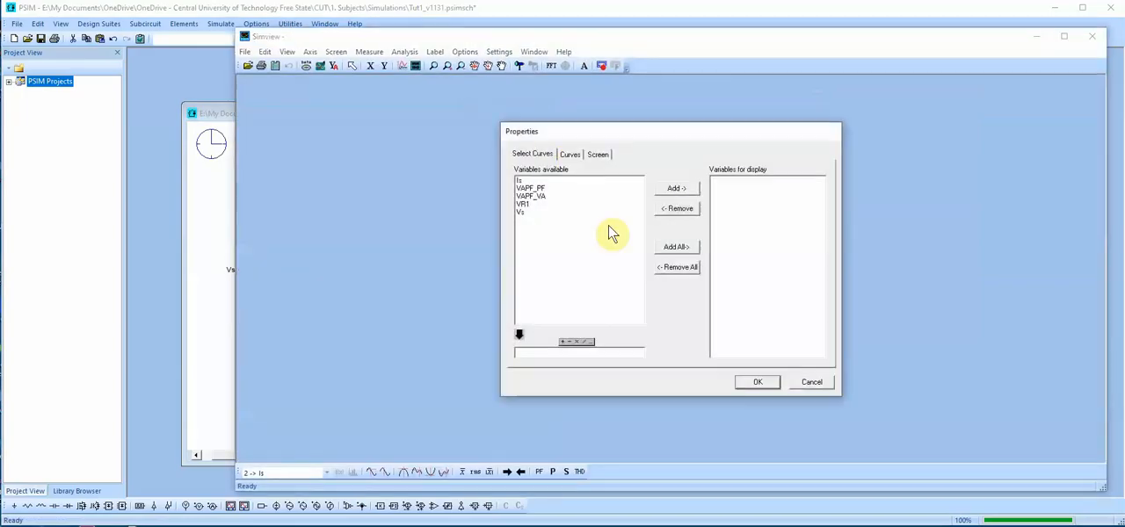
pyautogui.doubleClick(532, 196)
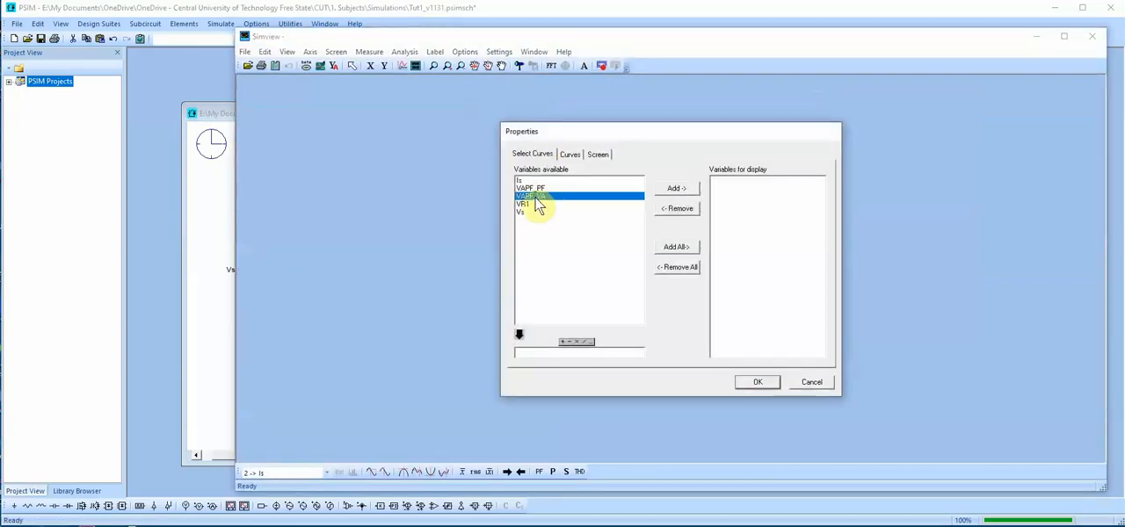
pyautogui.click(766, 383)
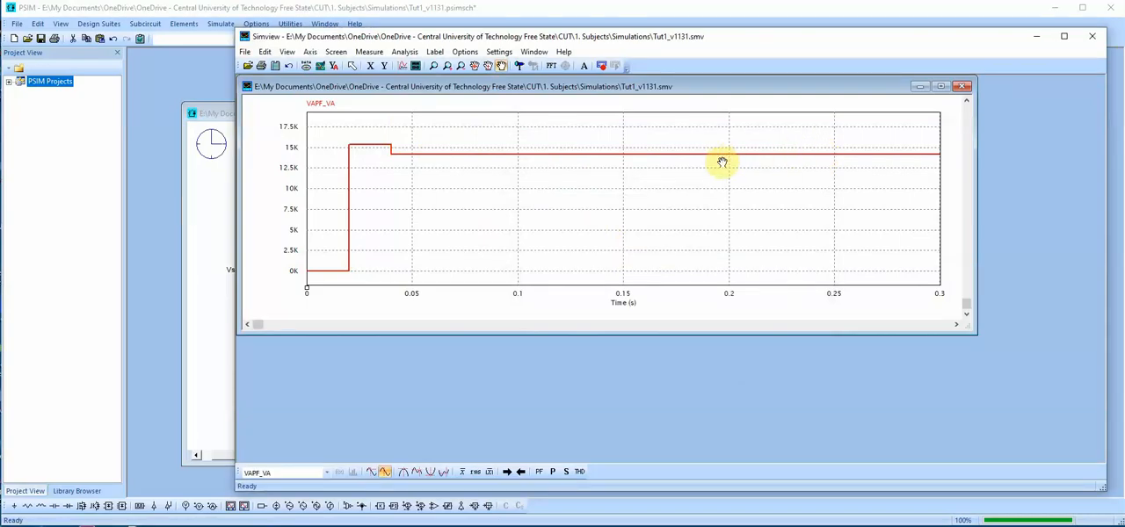
pyautogui.click(403, 475)
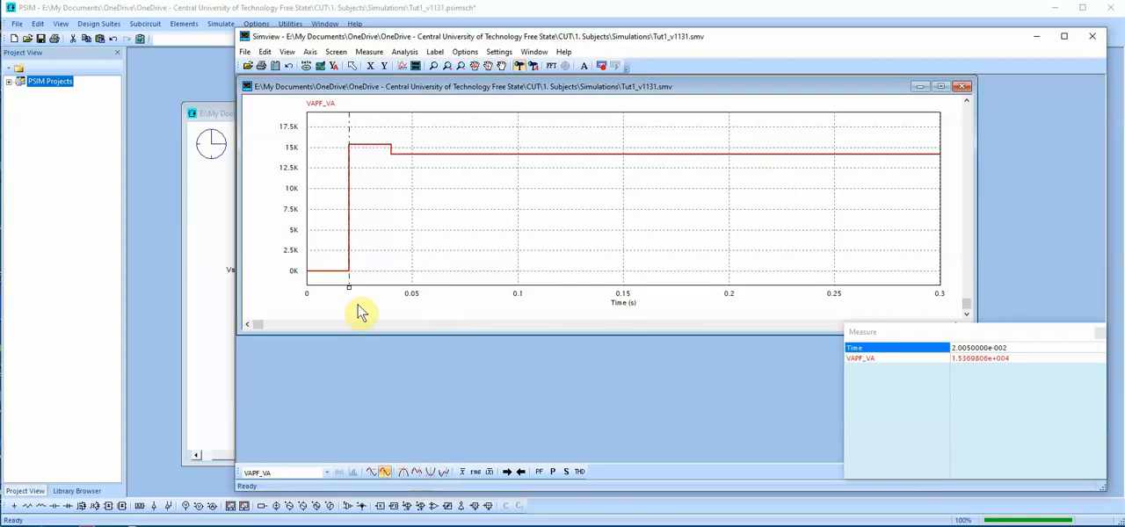
pyautogui.moveTo(349, 292); pyautogui.dragTo(859, 289)
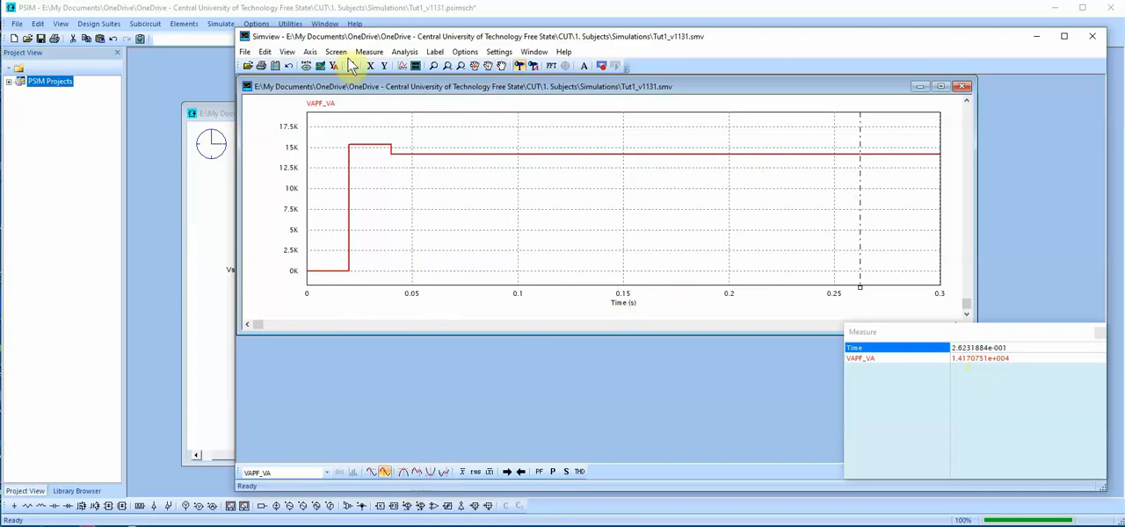
# Add a second plot screen showing the power factor VAPF_PF and measure both curves at about 0.27 s
pyautogui.click(416, 67)
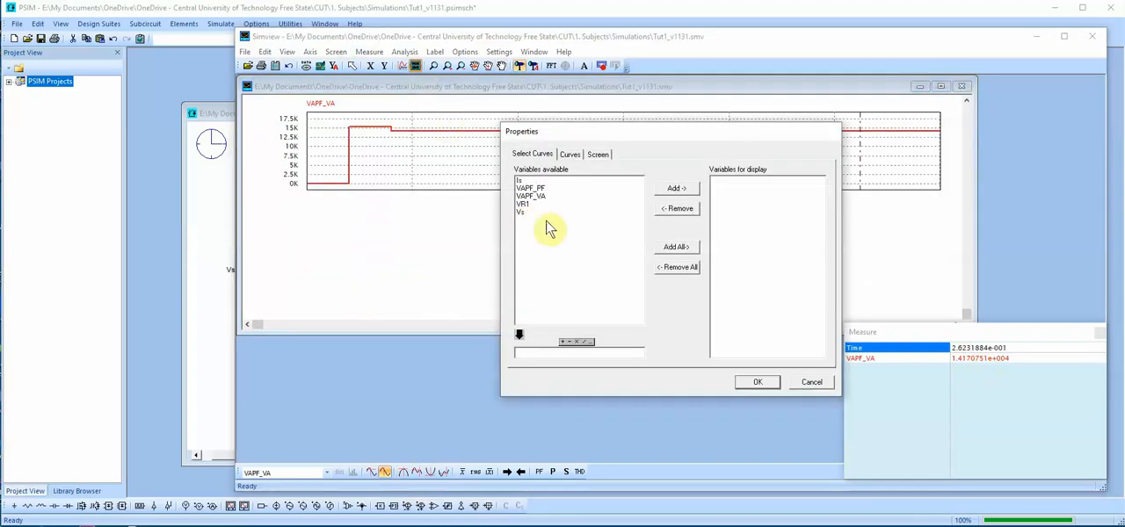
pyautogui.click(535, 188)
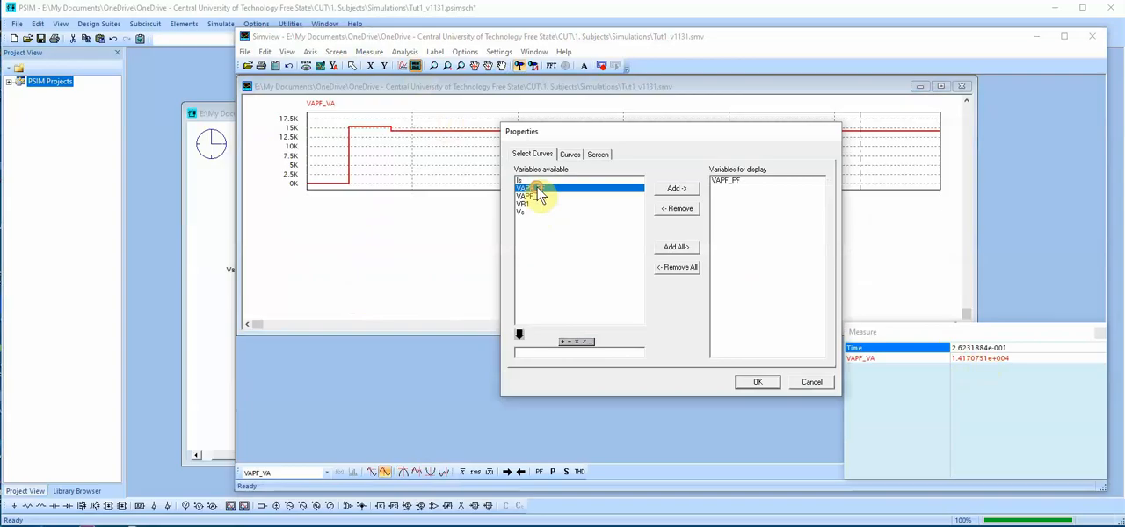
pyautogui.click(754, 381)
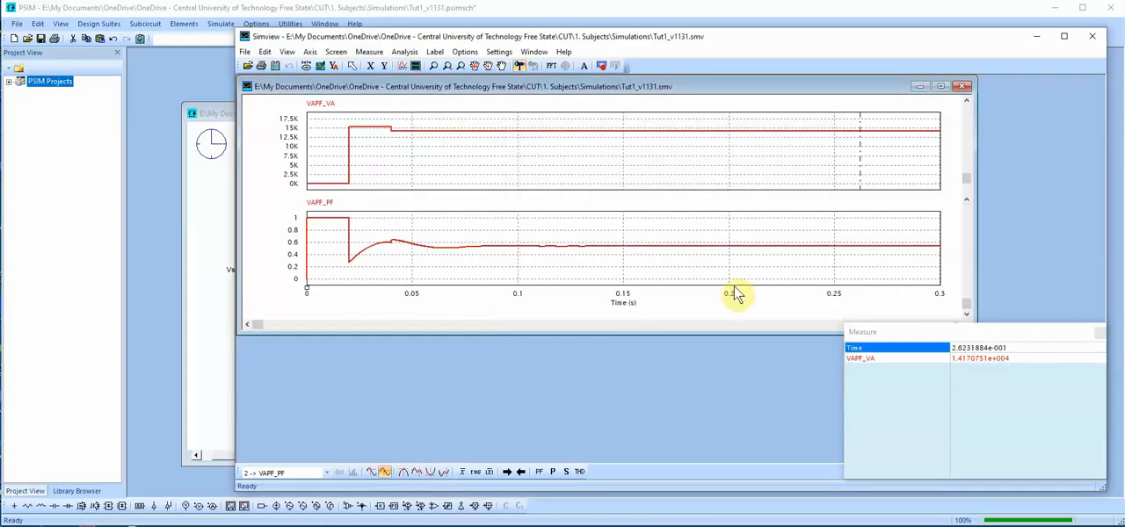
pyautogui.click(855, 262)
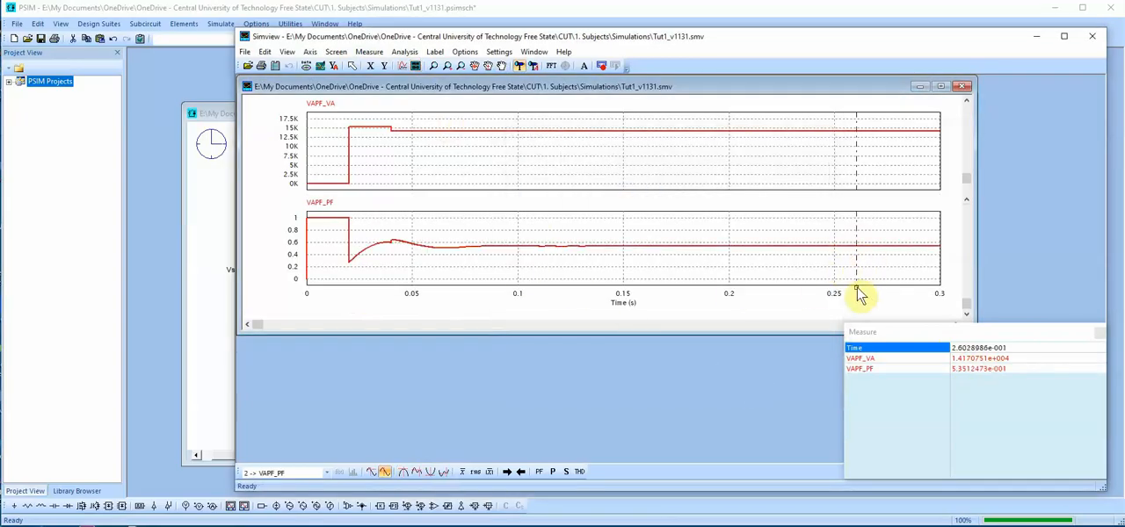
pyautogui.moveTo(857, 289); pyautogui.dragTo(871, 292)
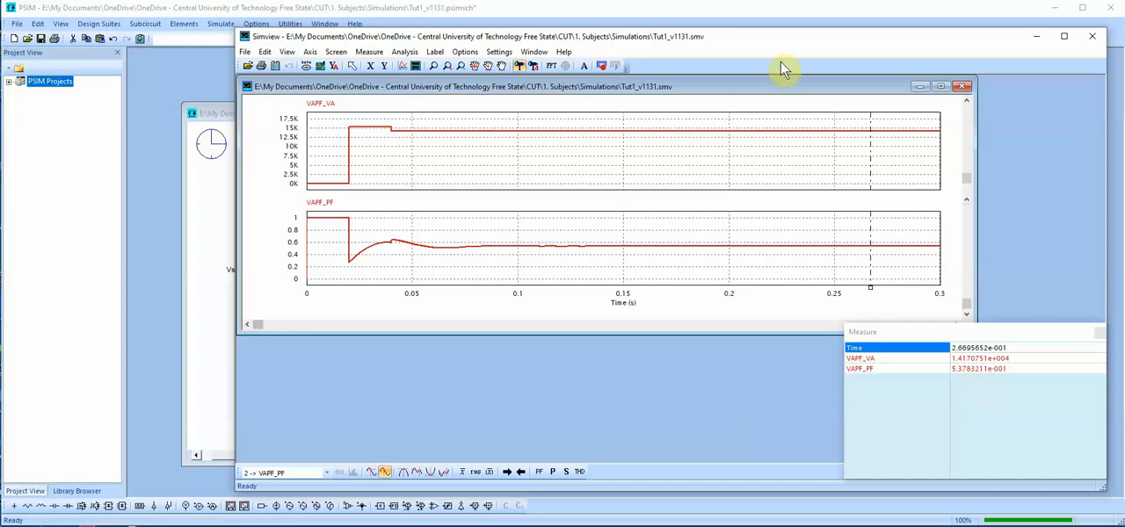
# Add a third plot screen with Vs and Is in the maximized plot window, and close the waveform viewer
pyautogui.click(941, 87)
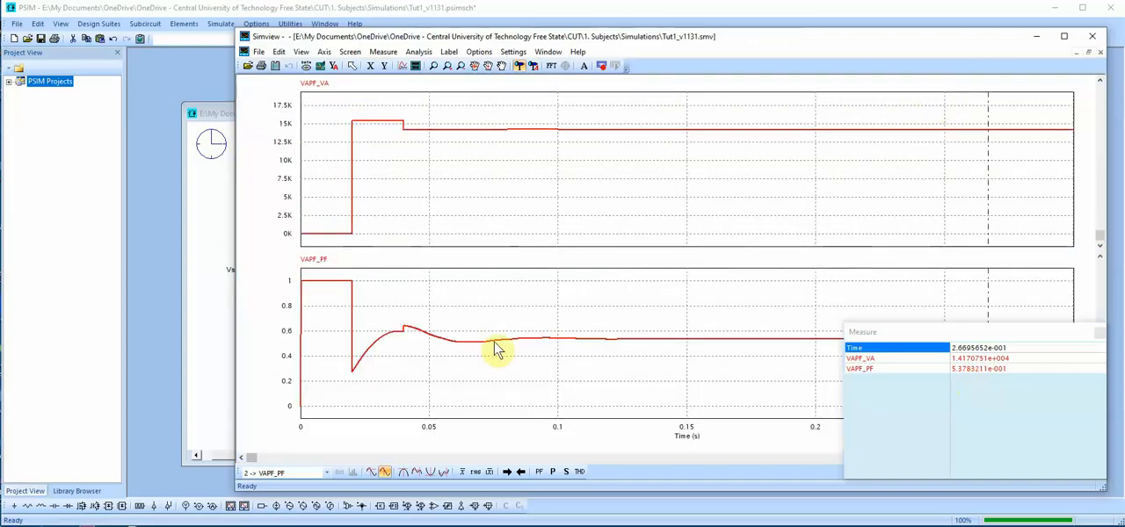
pyautogui.click(417, 66)
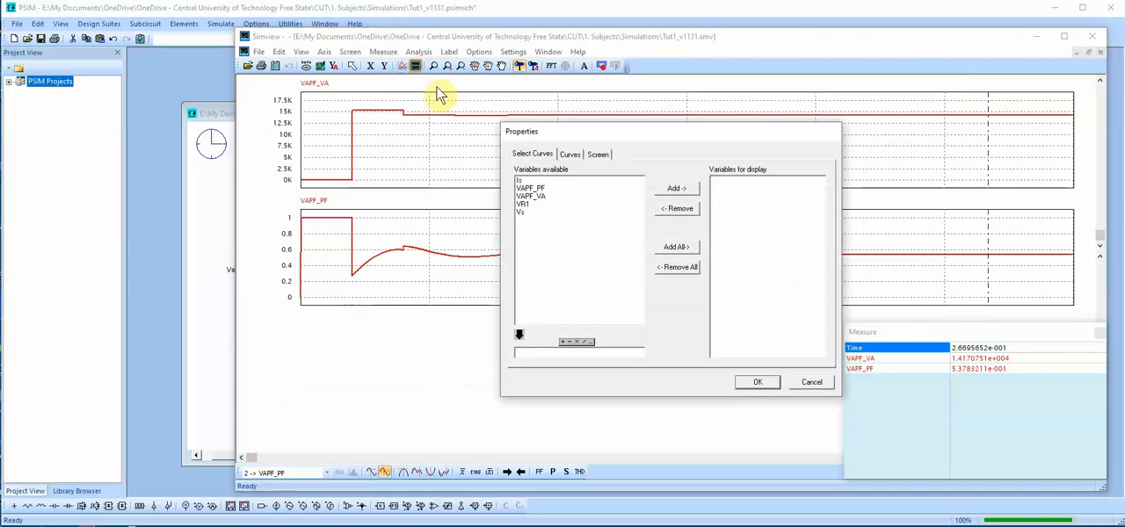
pyautogui.doubleClick(522, 211)
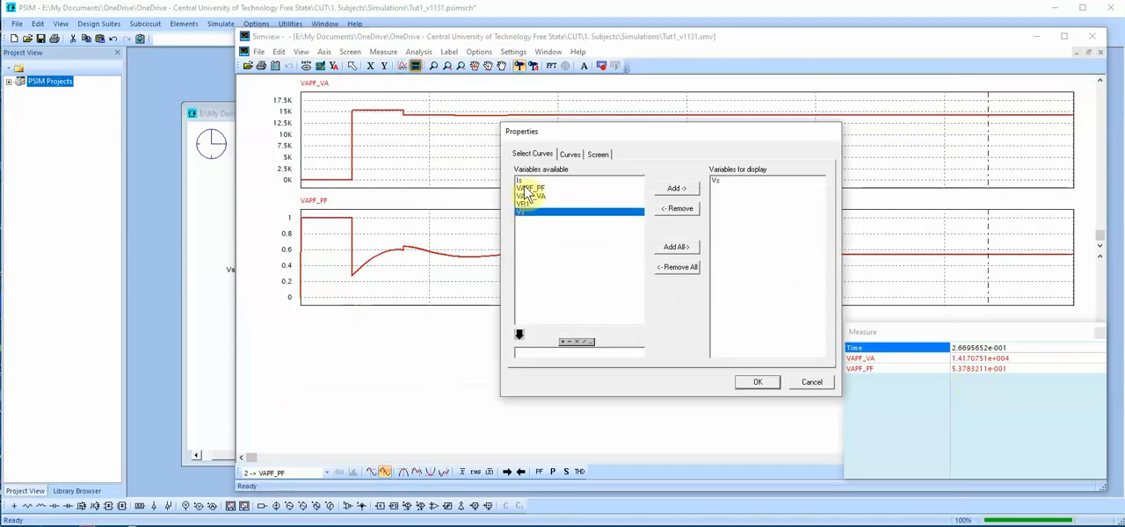
pyautogui.doubleClick(521, 180)
pyautogui.click(746, 381)
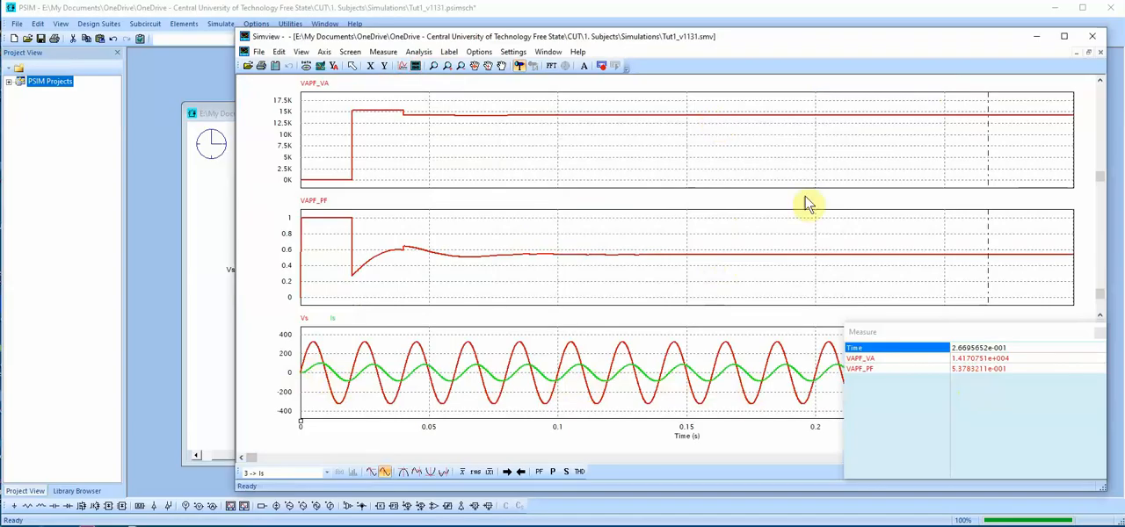
pyautogui.click(1101, 336)
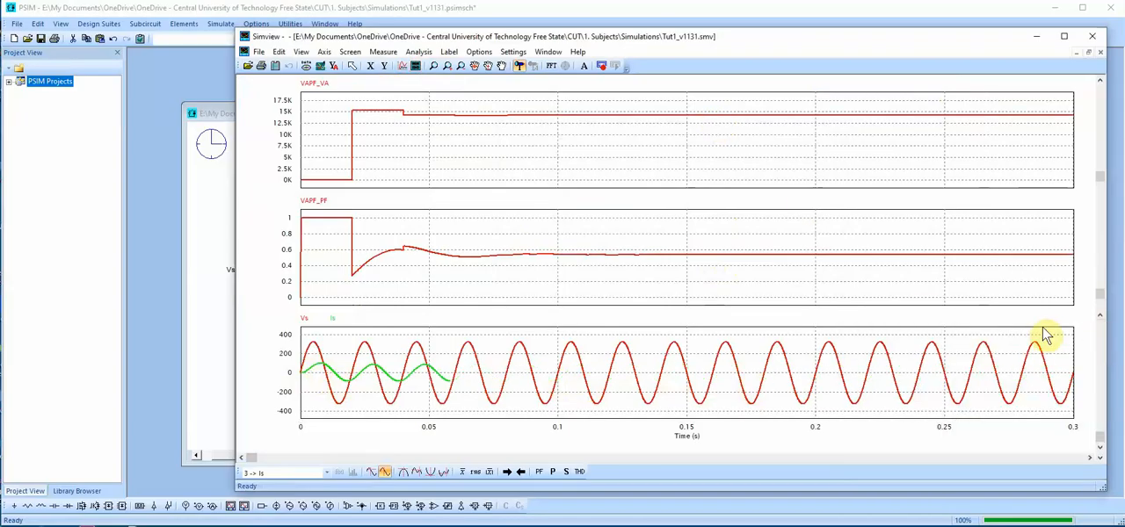
pyautogui.click(1094, 41)
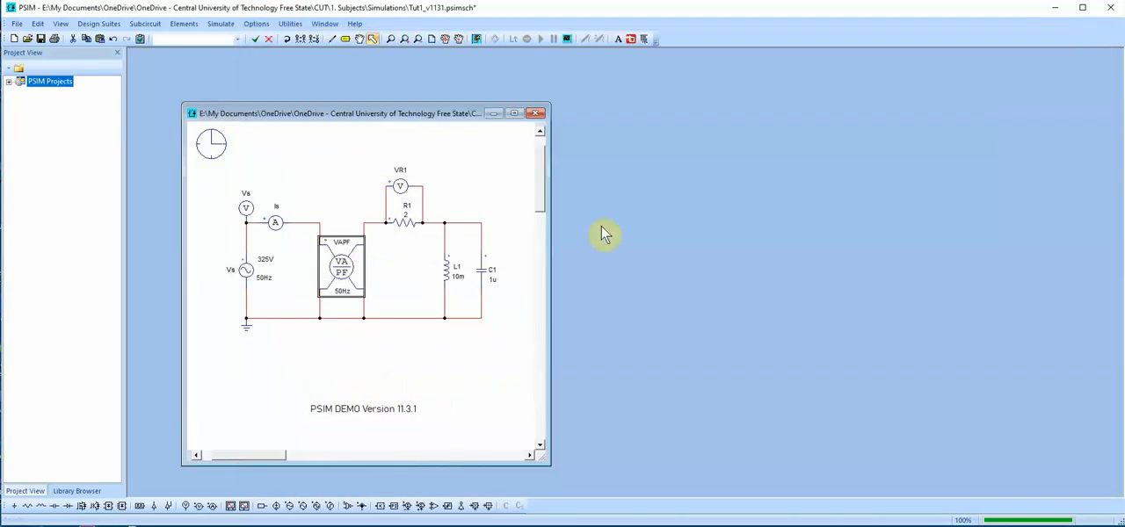
# Plot only Vs in a new waveform view and run an FFT on it to show the spectrum around its fundamental peak
pyautogui.click(476, 38)
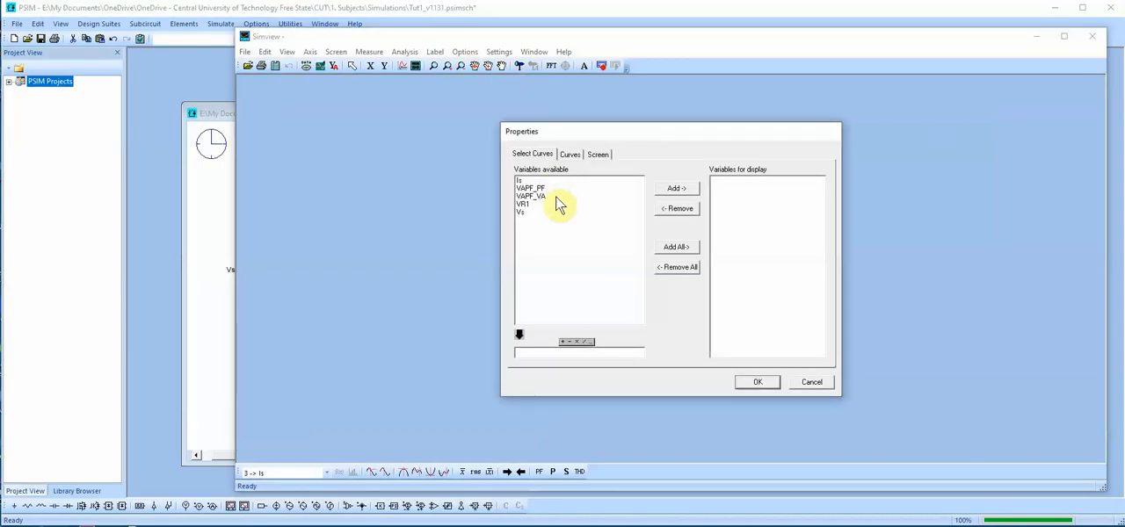
pyautogui.doubleClick(520, 213)
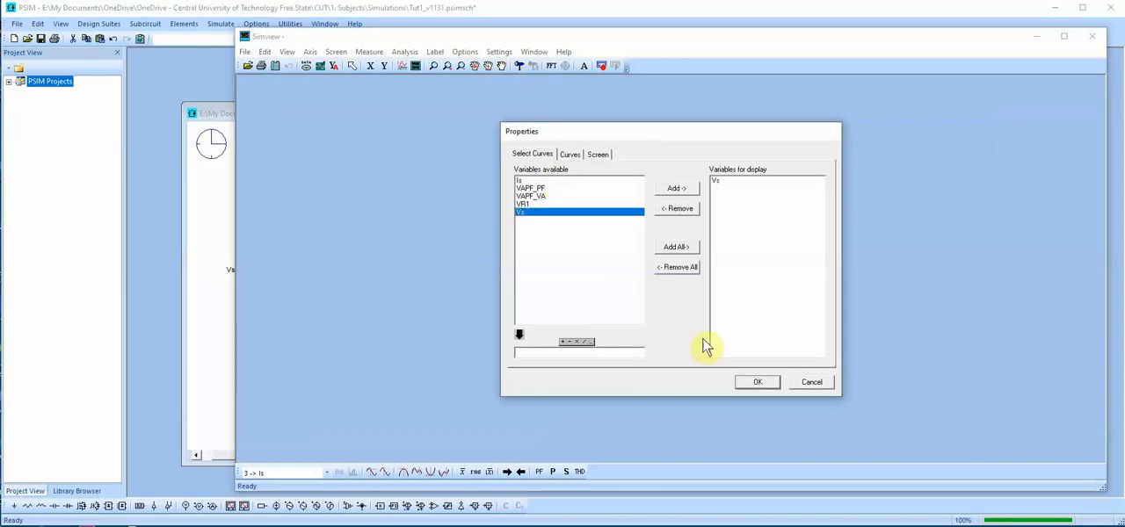
pyautogui.click(758, 382)
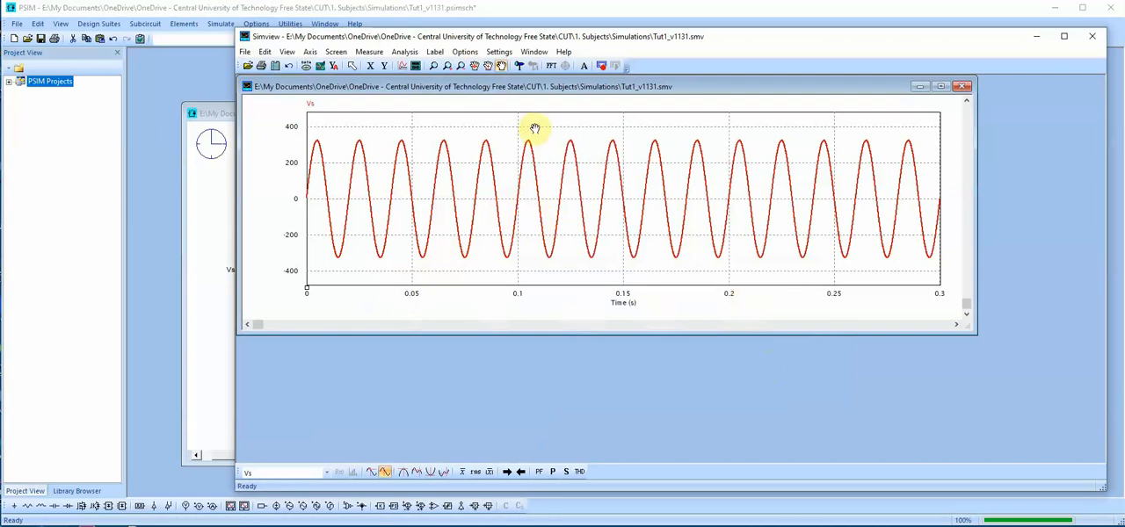
pyautogui.click(551, 68)
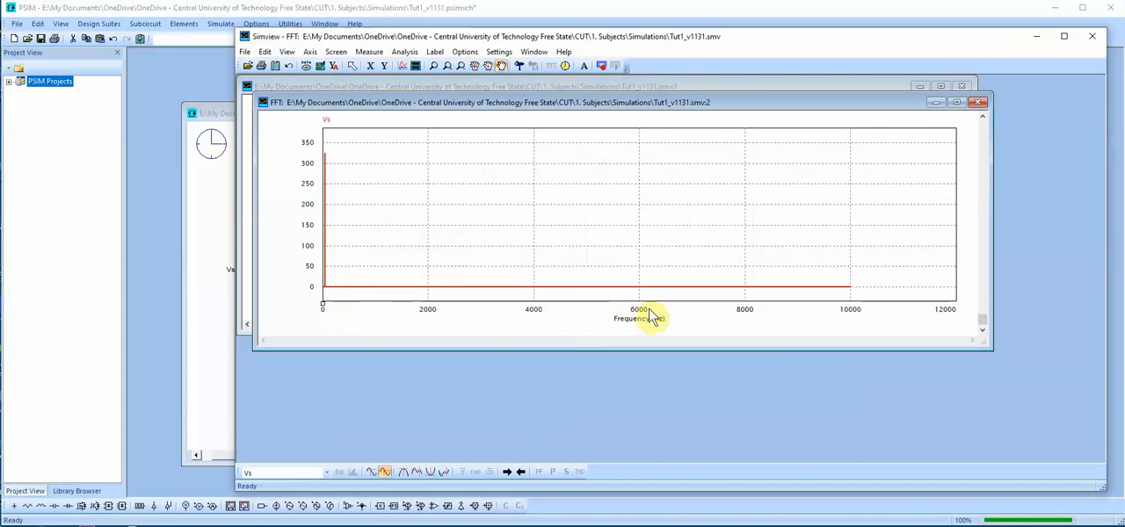
pyautogui.click(434, 67)
pyautogui.moveTo(348, 293); pyautogui.dragTo(322, 144)
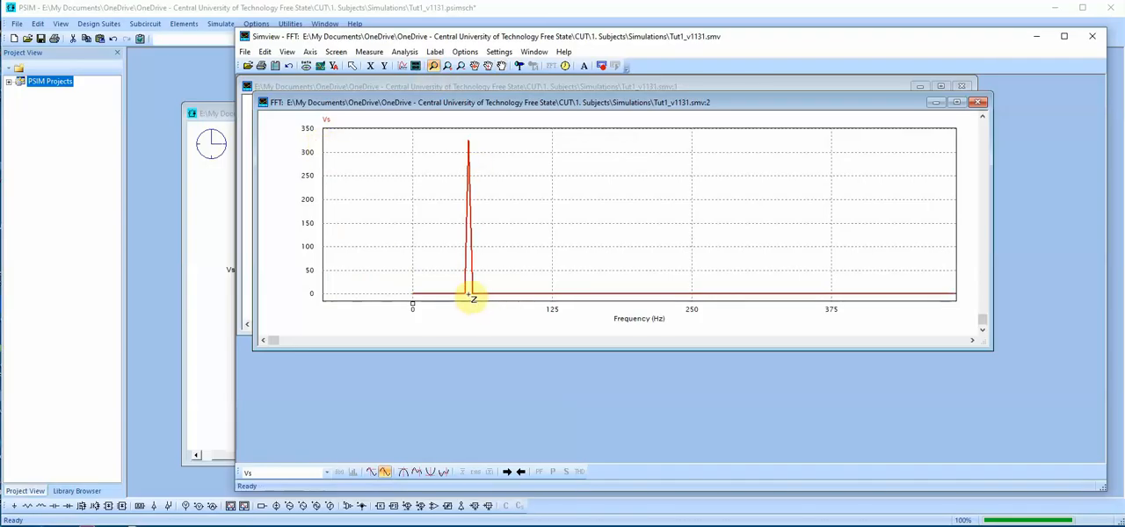
# Measure the global maximum of the Vs spectrum with the readout moved beside the peak, and close the waveform viewer
pyautogui.click(404, 475)
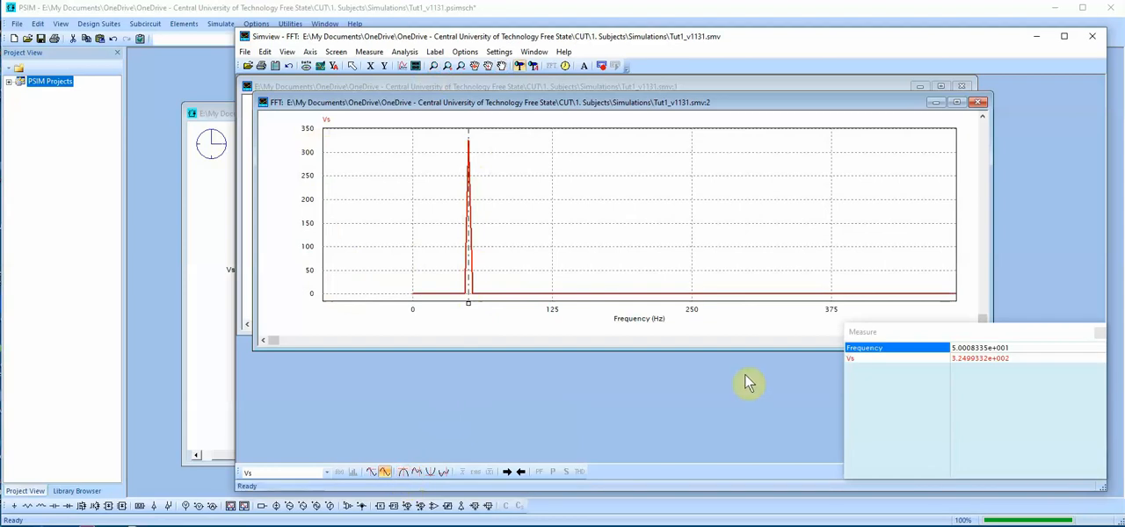
pyautogui.moveTo(886, 343); pyautogui.dragTo(614, 159)
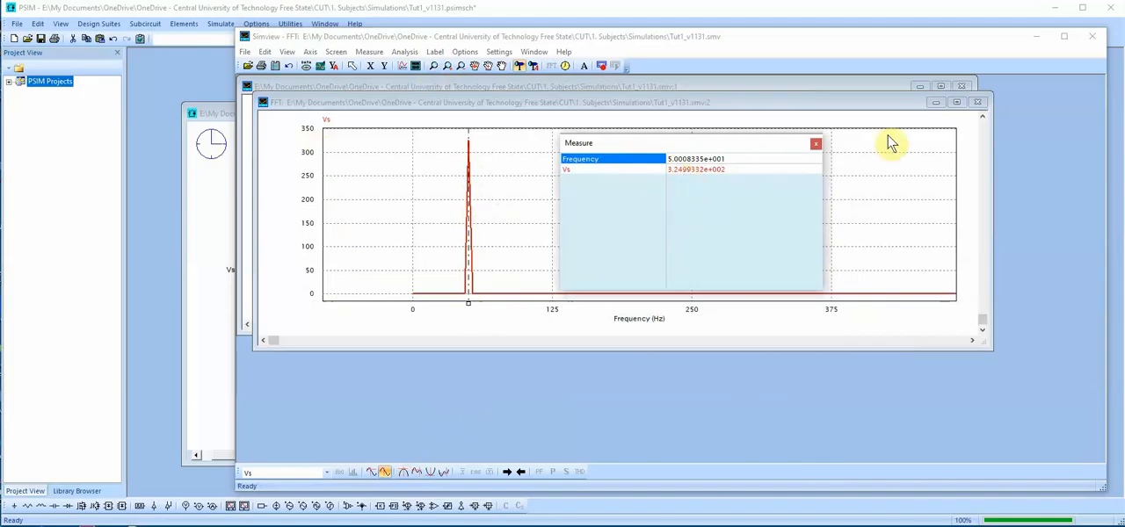
pyautogui.click(977, 103)
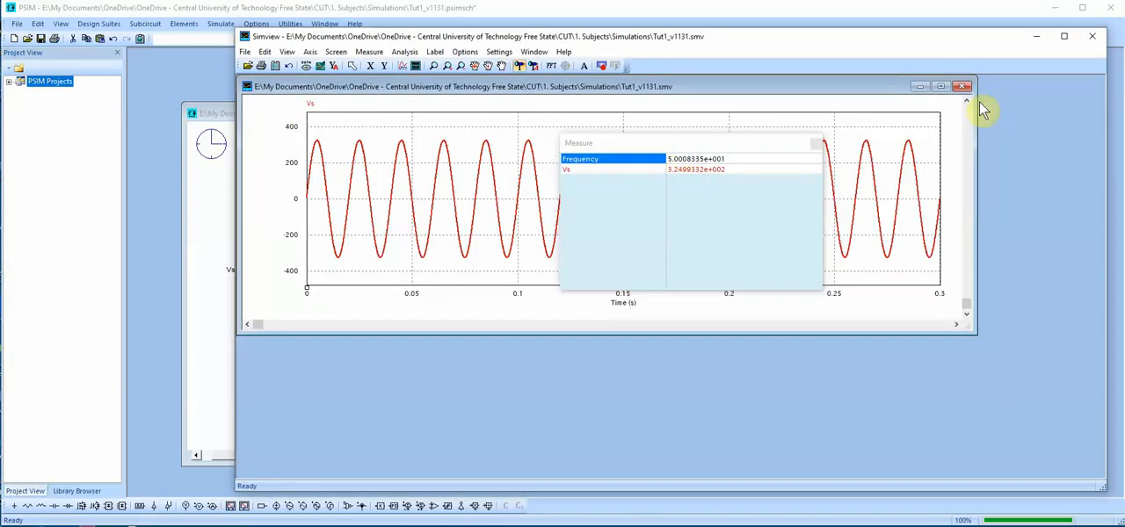
pyautogui.click(964, 87)
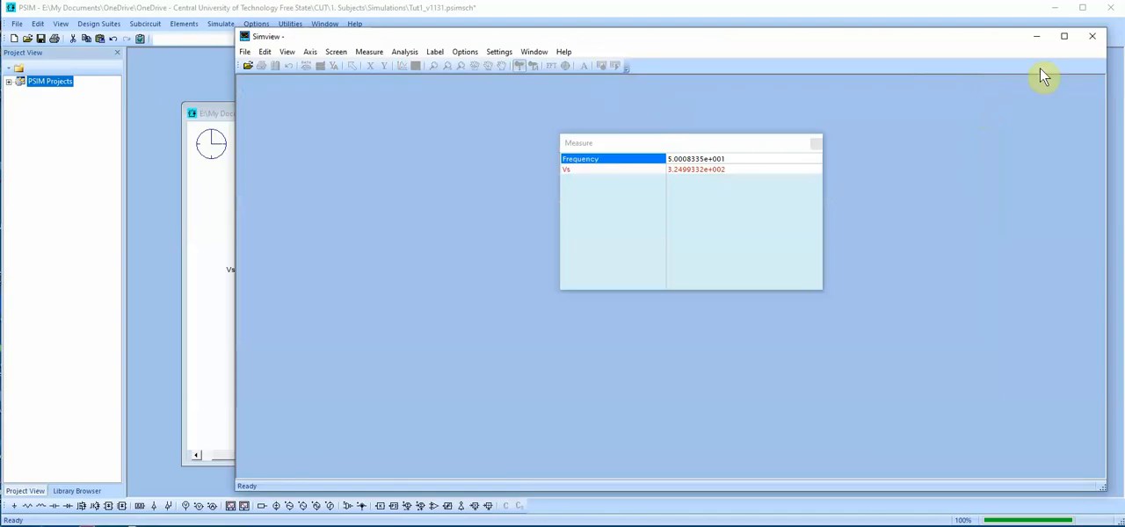
pyautogui.click(1091, 36)
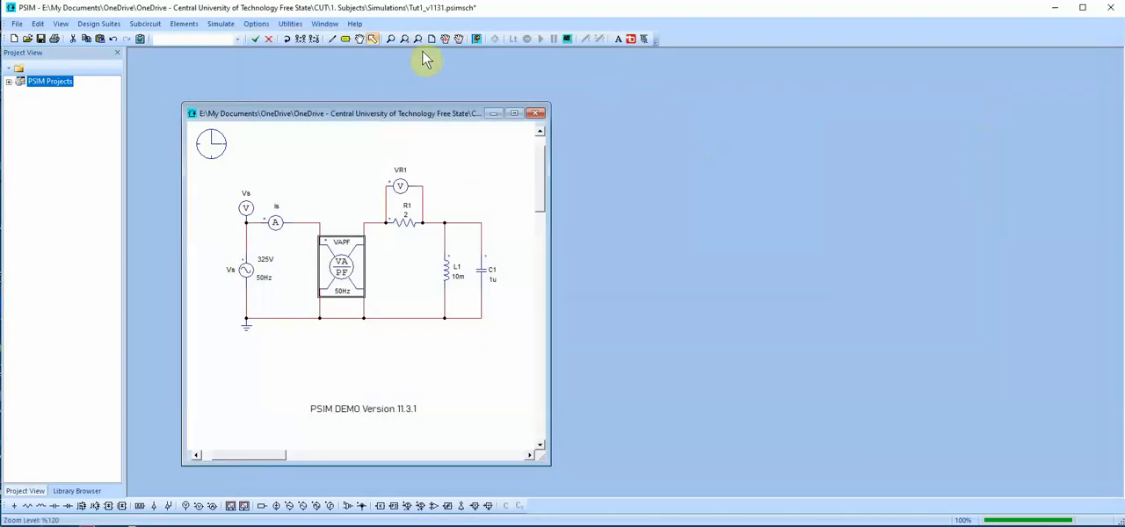
# Plot only Is in a new waveform view and run an FFT on it to show the low-frequency part of its spectrum
pyautogui.click(476, 39)
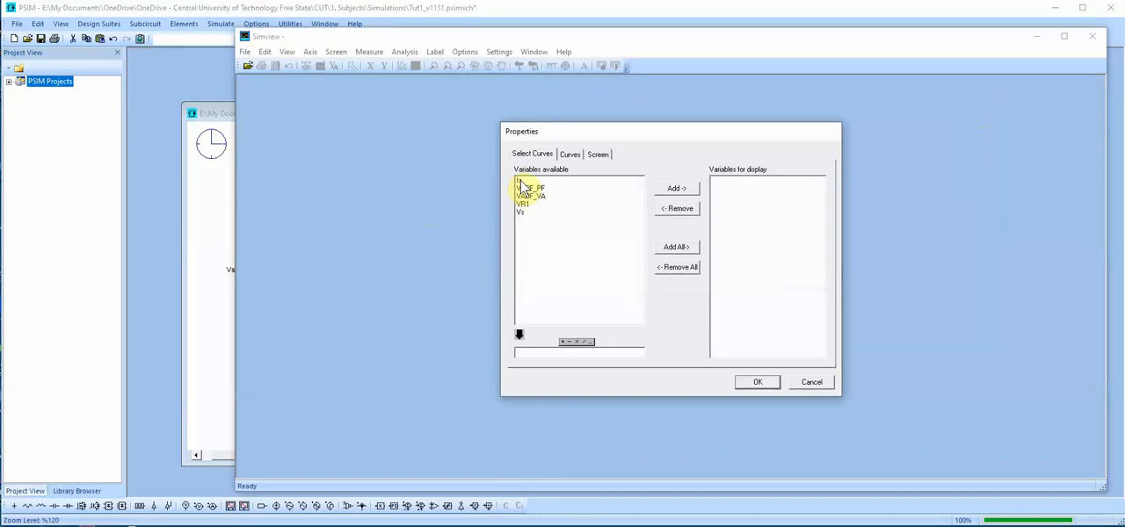
pyautogui.doubleClick(521, 183)
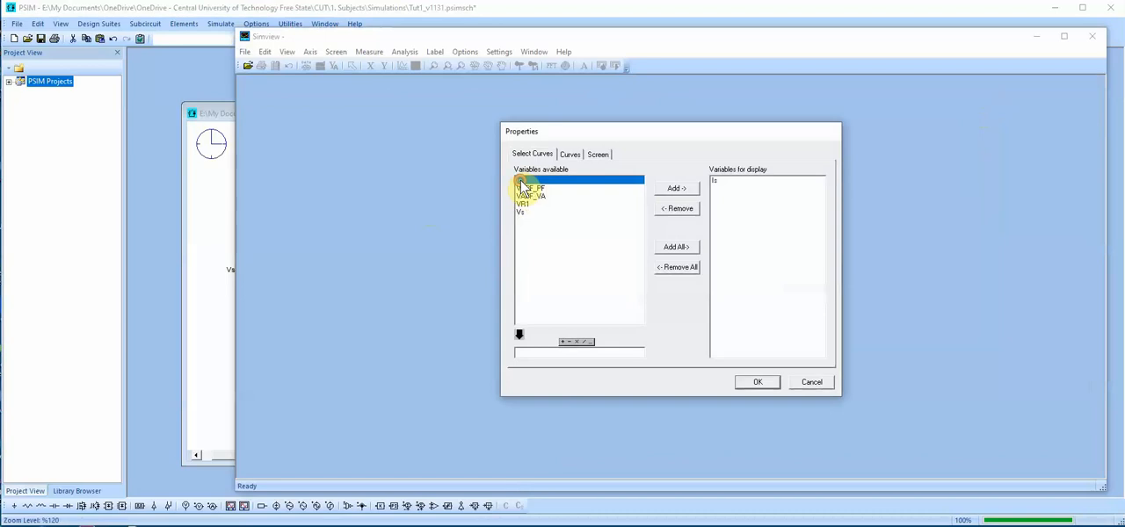
pyautogui.click(758, 382)
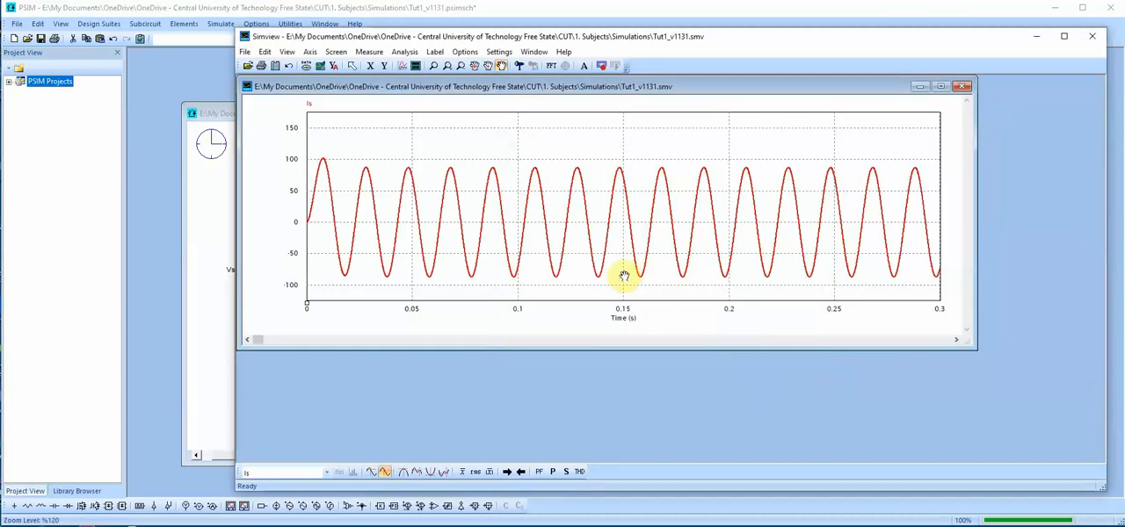
pyautogui.click(548, 68)
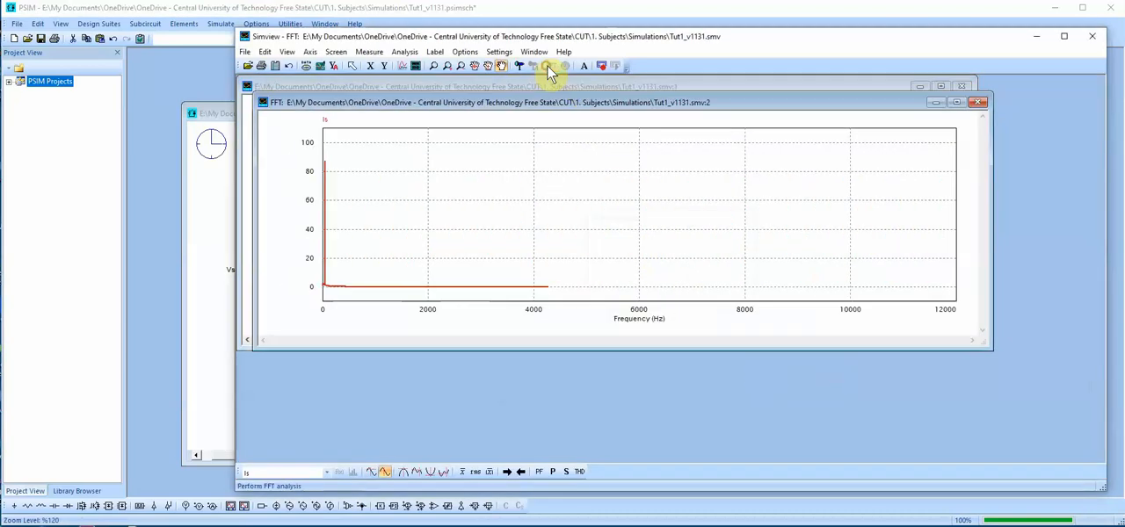
pyautogui.click(433, 66)
pyautogui.moveTo(343, 219); pyautogui.dragTo(325, 152)
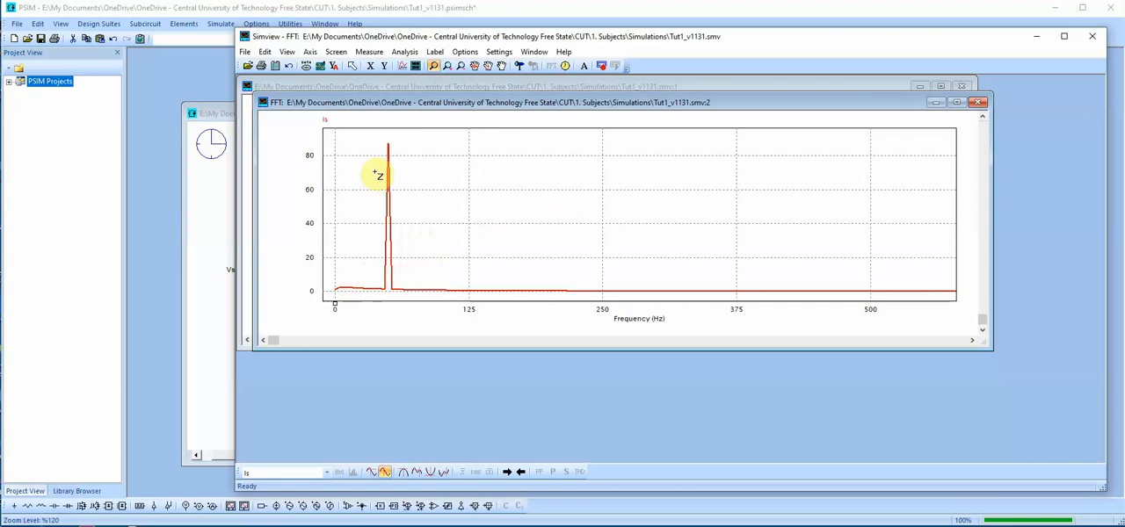
# Return Is to the time domain, and run the FFT again to show its fundamental peak
pyautogui.click(564, 66)
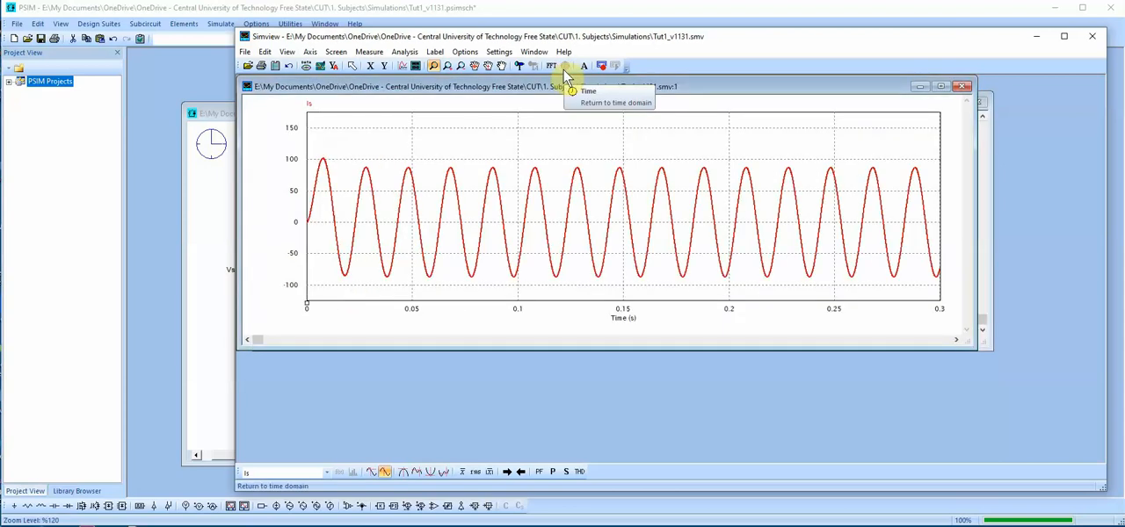
pyautogui.click(551, 67)
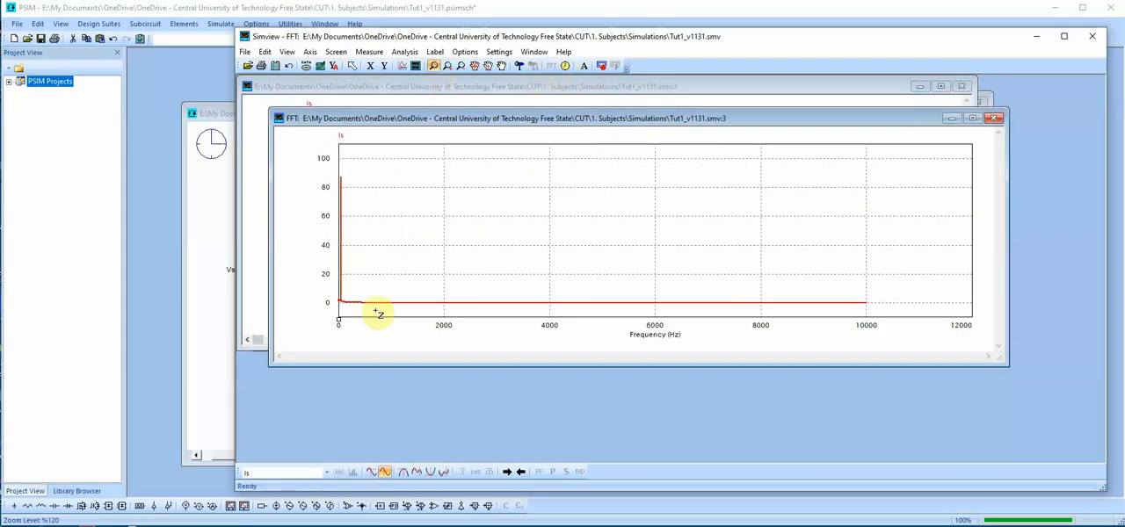
pyautogui.moveTo(378, 312); pyautogui.dragTo(327, 158)
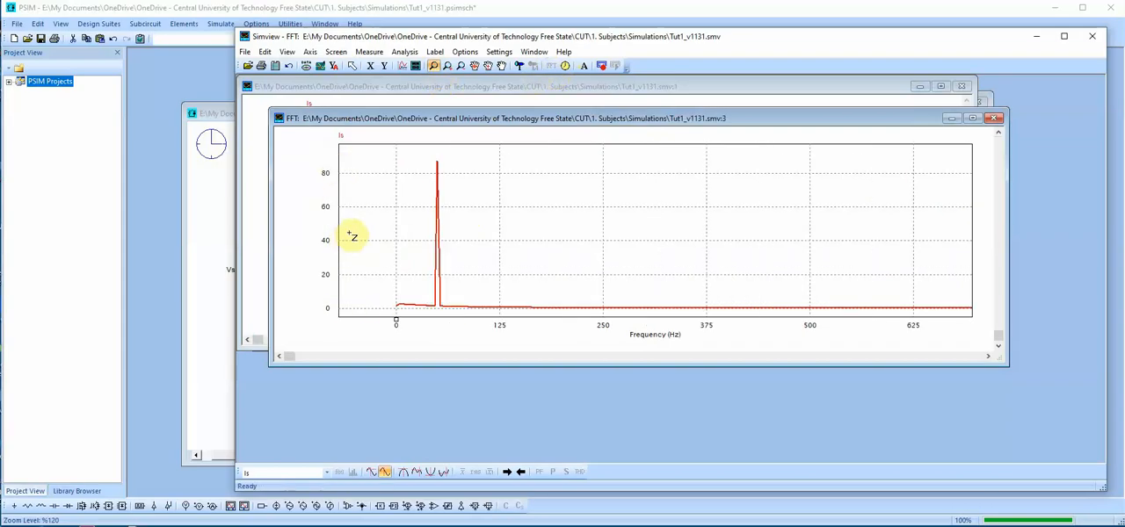
# Set the frequency axis range of the Is spectrum from 0 to 1000 Hz and copy the plot to the clipboard
pyautogui.click(370, 66)
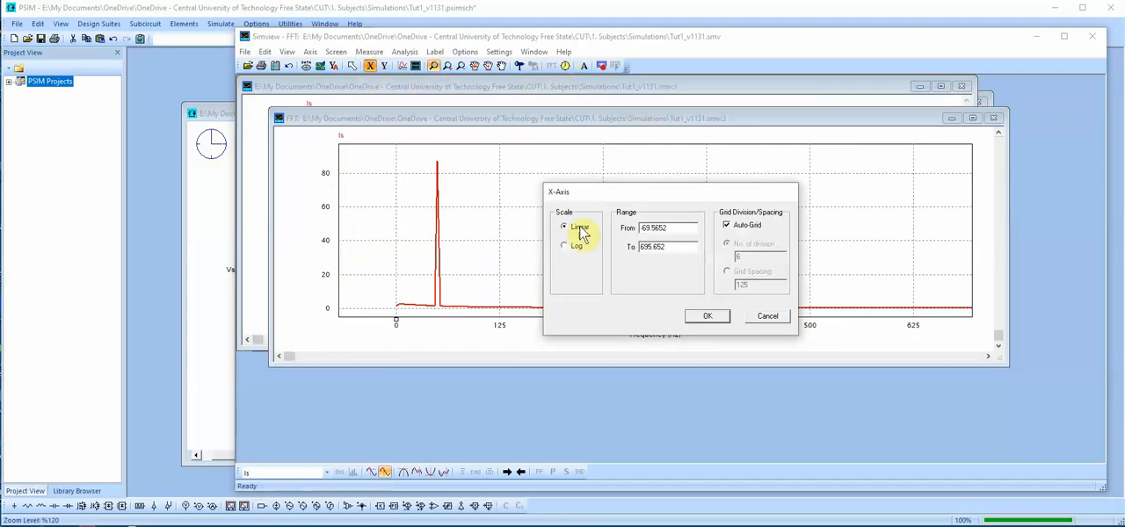
pyautogui.moveTo(685, 227); pyautogui.dragTo(608, 226)
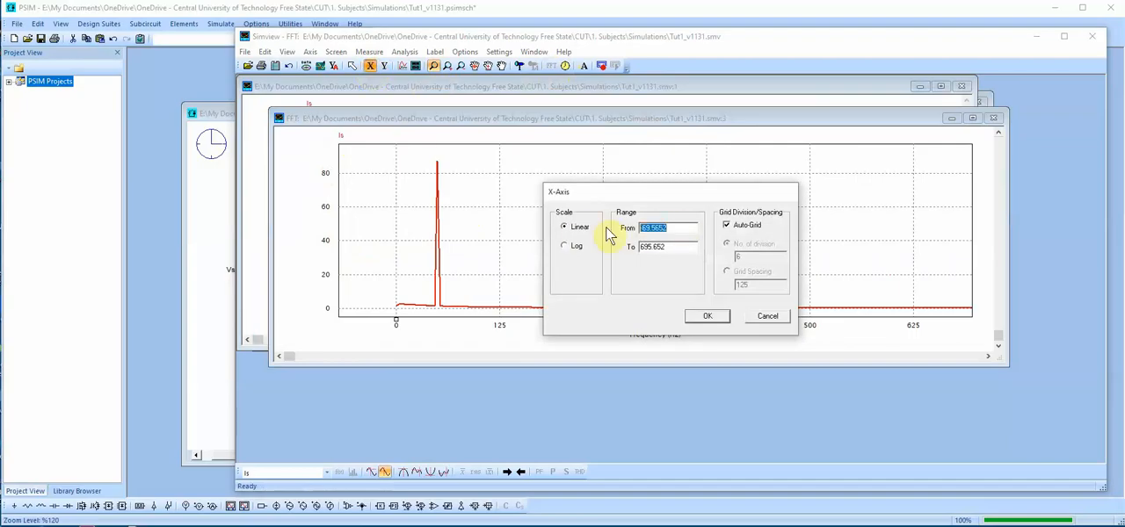
pyautogui.write('0')
pyautogui.moveTo(675, 247); pyautogui.dragTo(610, 248)
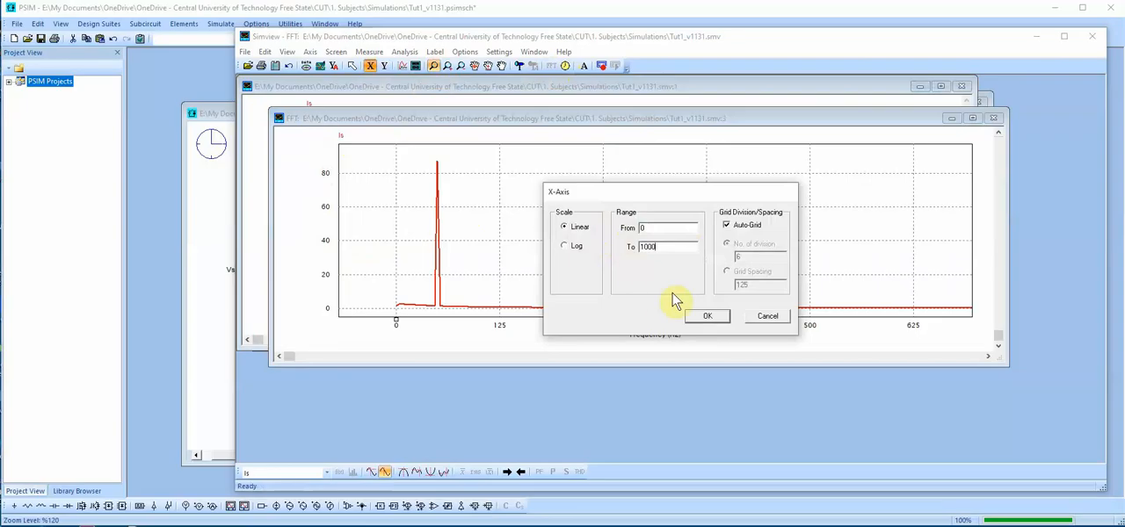
pyautogui.click(706, 317)
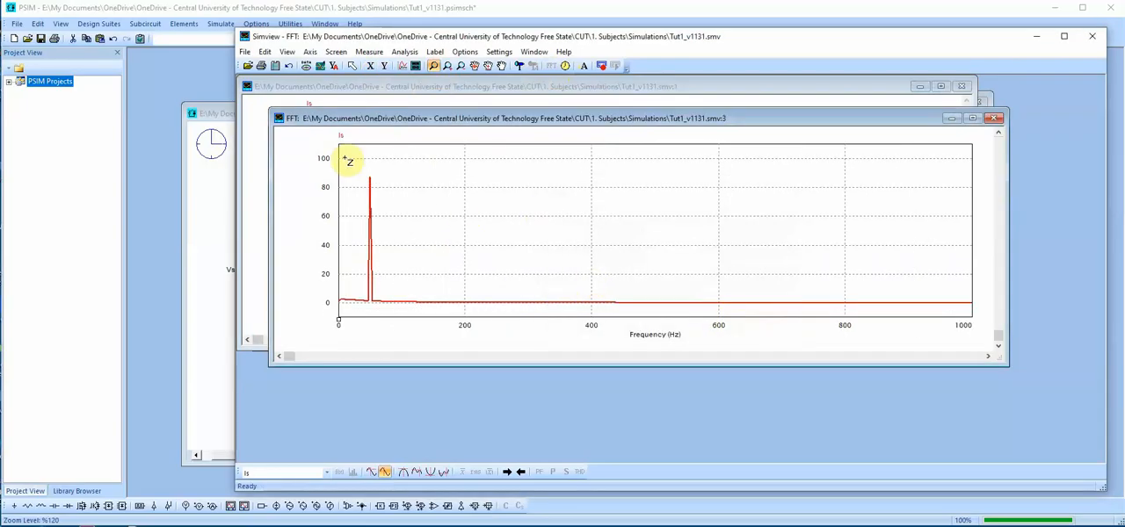
pyautogui.click(276, 65)
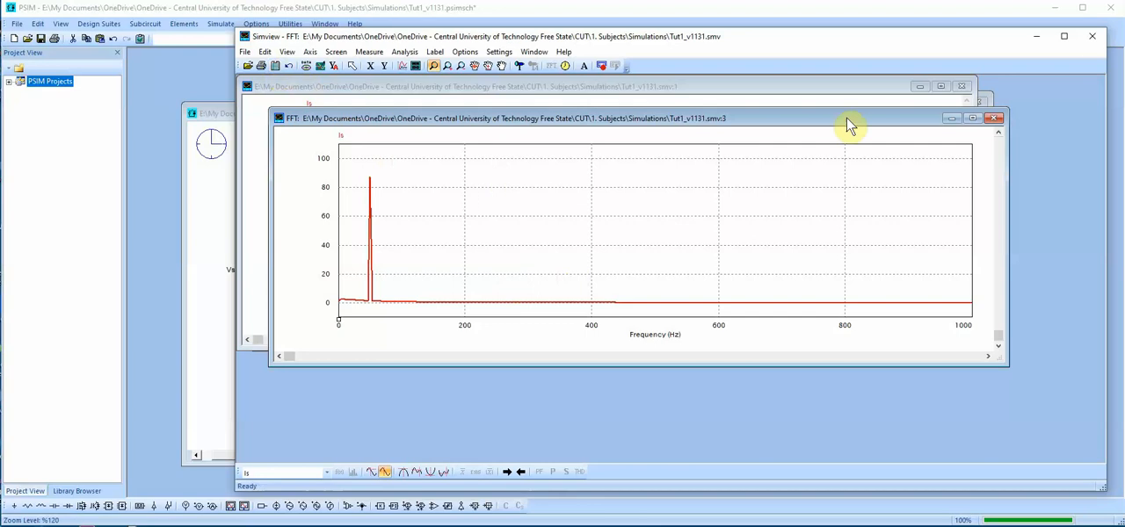
# Close the Is spectrum and time-domain plot windows, and exit the waveform viewer to return to the circuit schematic
pyautogui.click(996, 118)
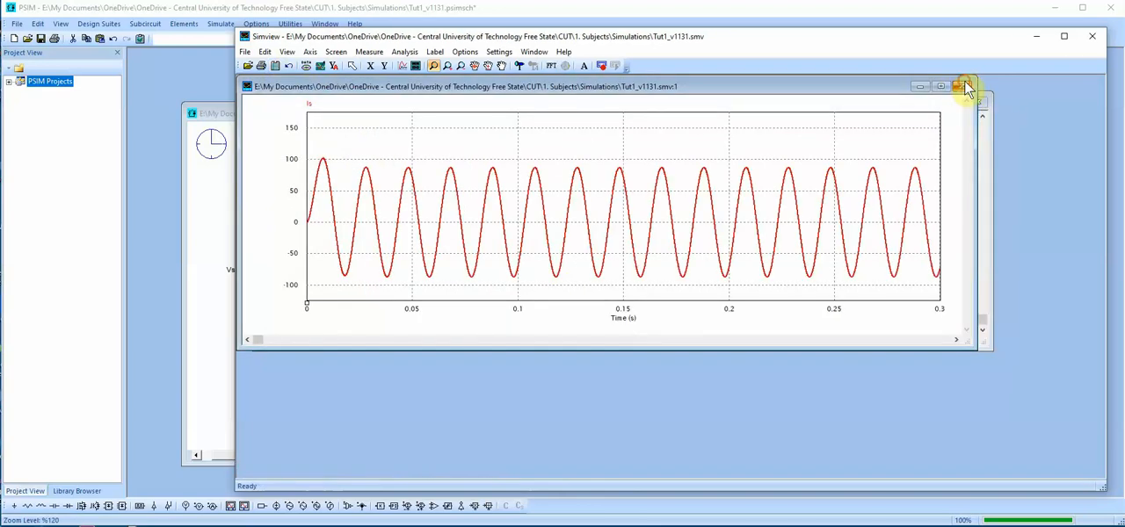
pyautogui.click(963, 88)
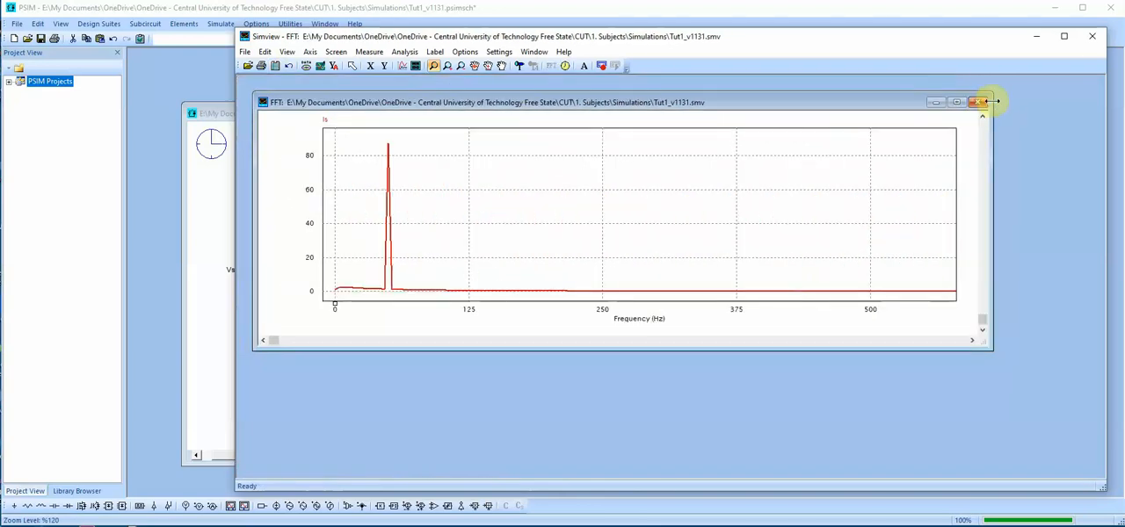
pyautogui.click(1092, 37)
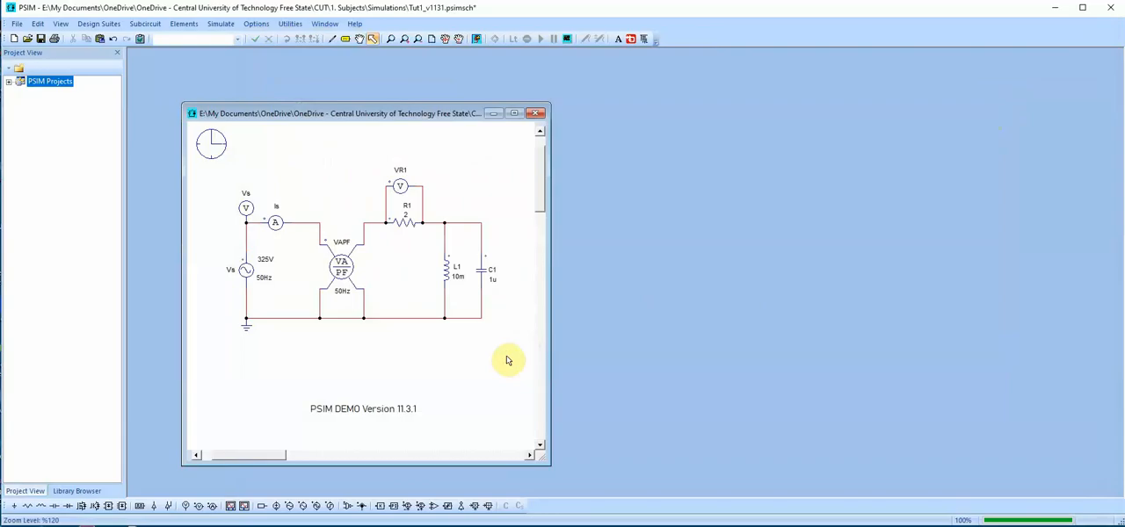